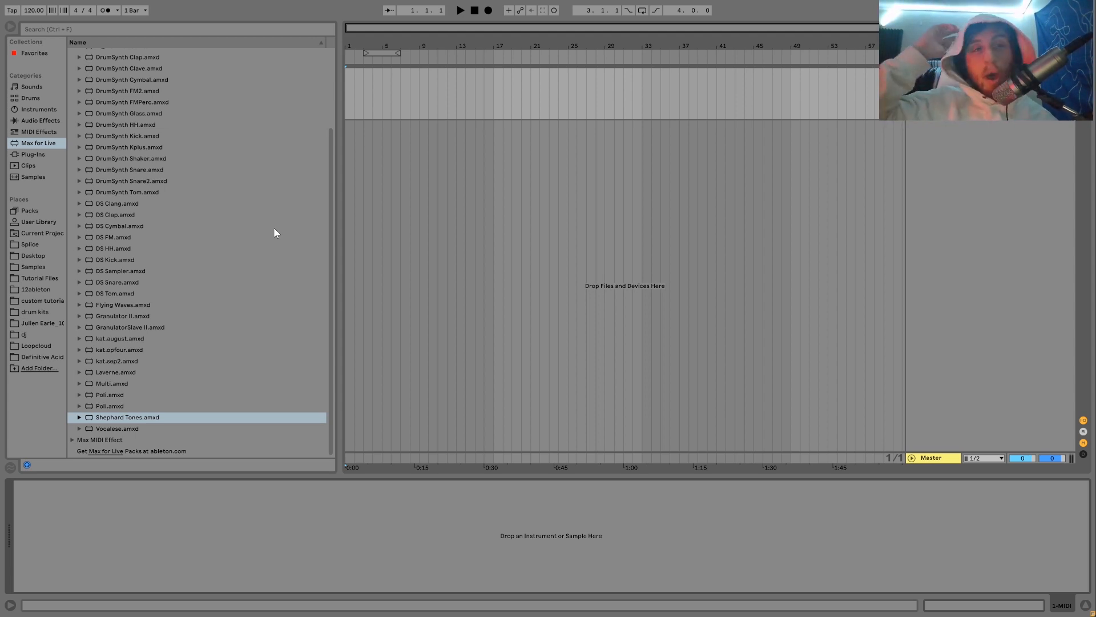
# Load the Operator instrument onto the MIDI track and raise its overall volume to 6 dB.
pyautogui.click(38, 109)
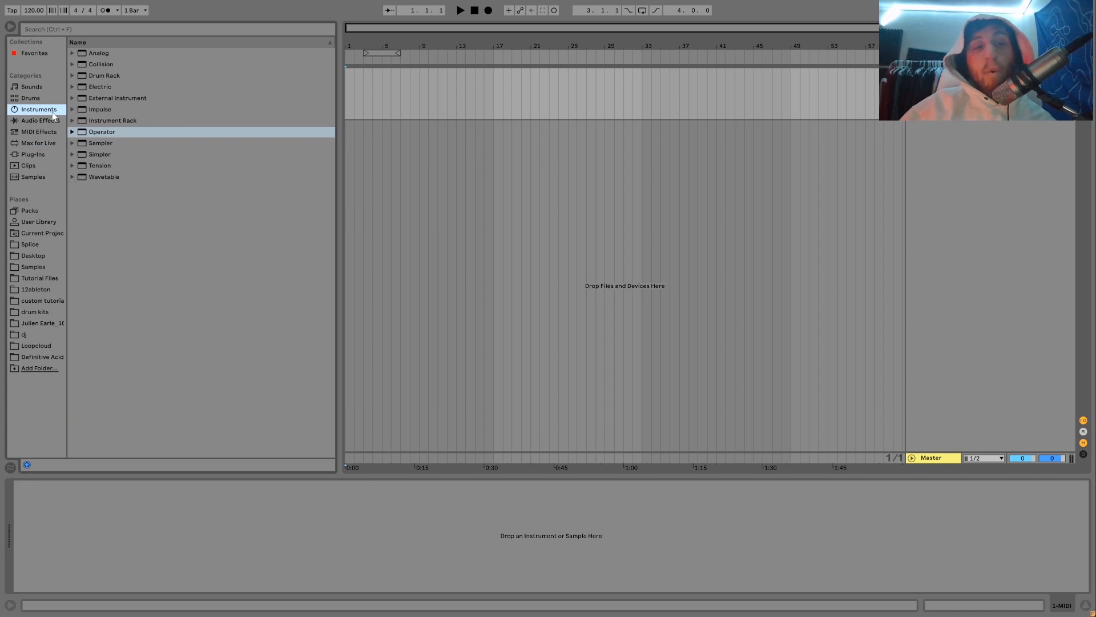
pyautogui.doubleClick(95, 132)
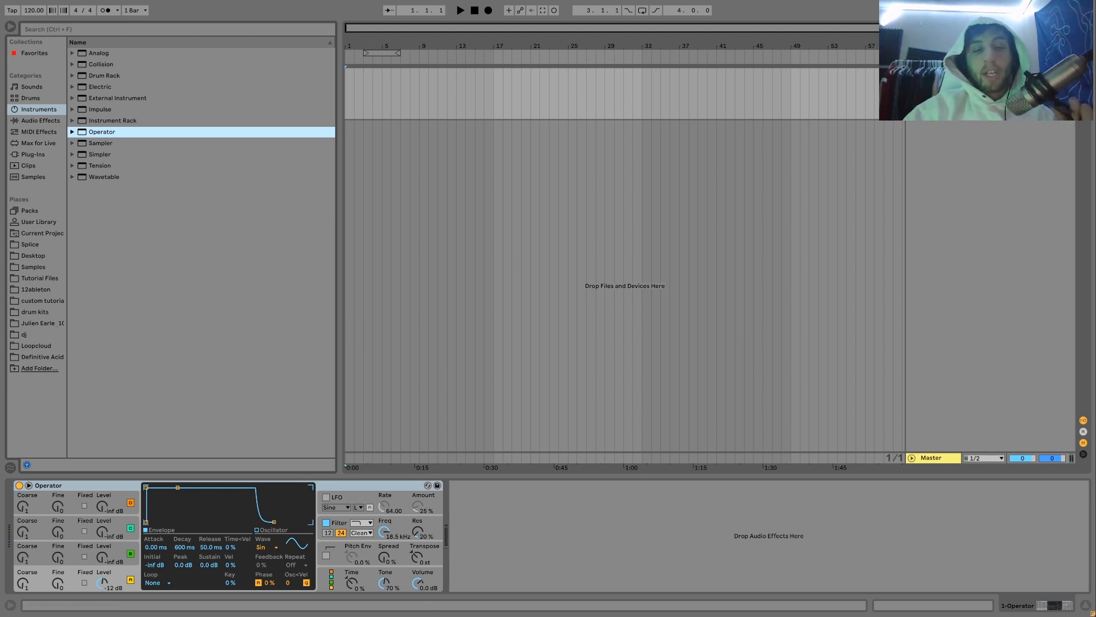
pyautogui.moveTo(417, 583); pyautogui.dragTo(418, 566)
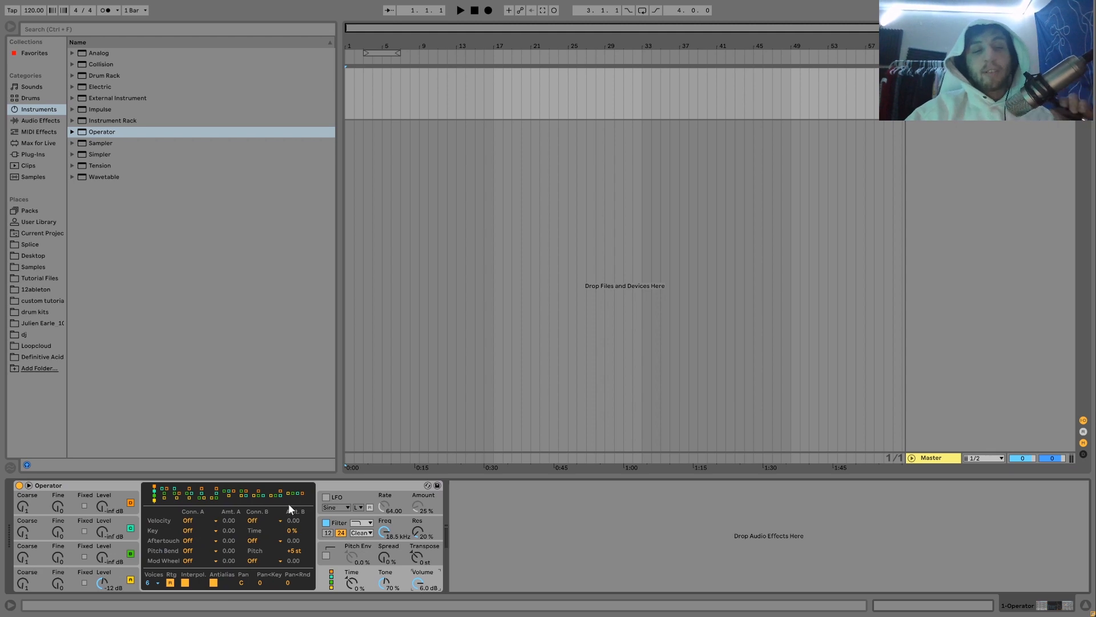
pyautogui.click(128, 571)
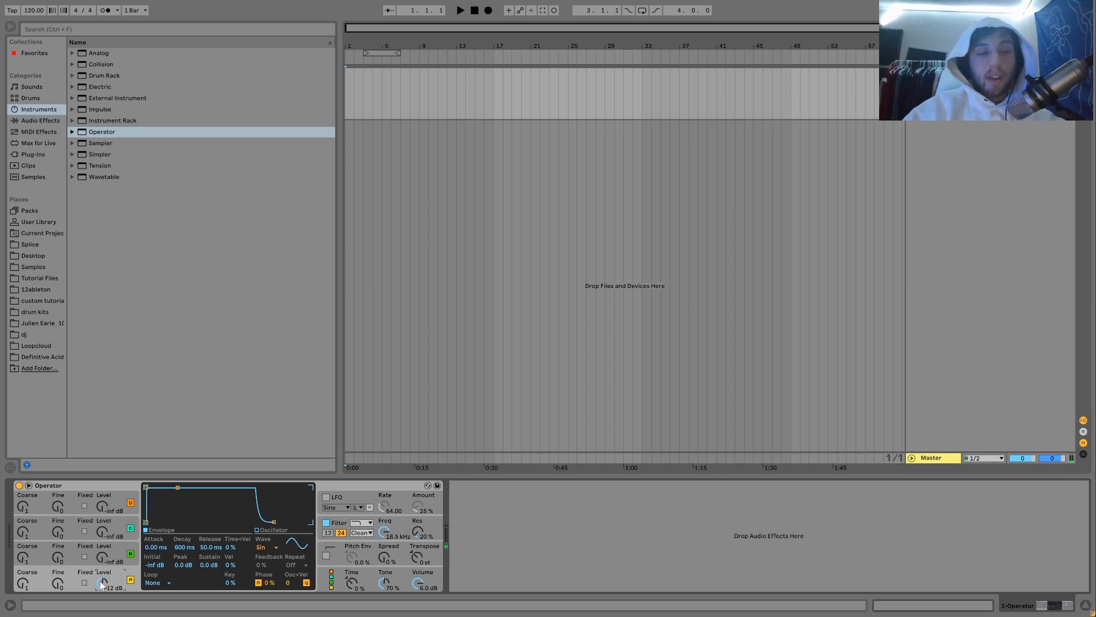
# Try raising the levels of oscillators B and C in Operator with test notes, and undo both level changes.
pyautogui.moveTo(102, 557); pyautogui.dragTo(104, 490)
pyautogui.press('z')
pyautogui.press('a')
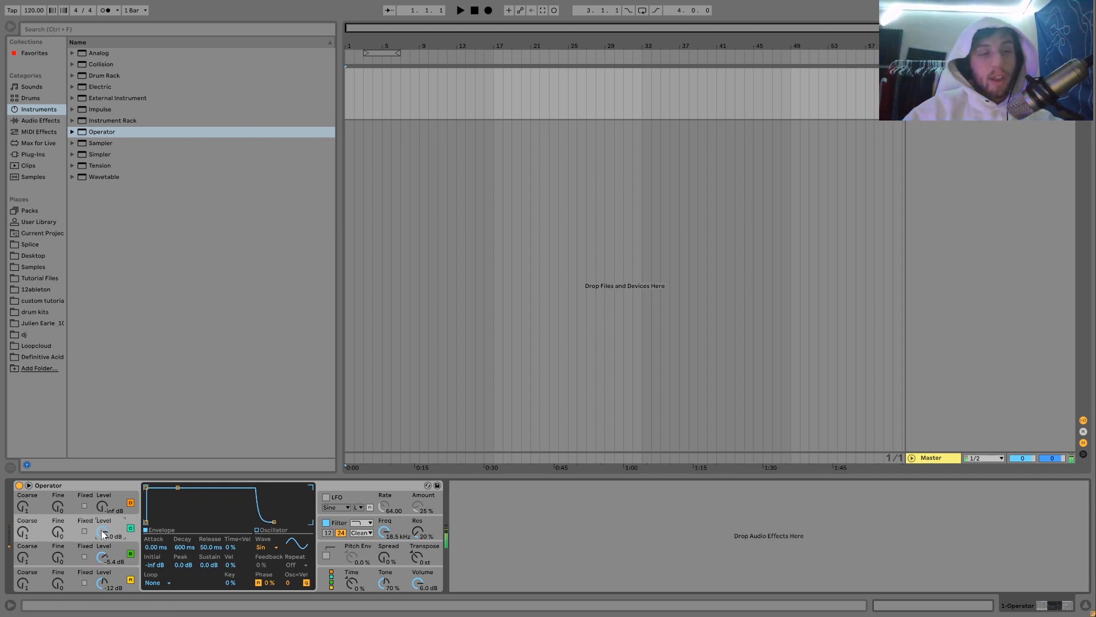
pyautogui.hotkey('ctrl', 'z')
pyautogui.hotkey('ctrl', 'z')
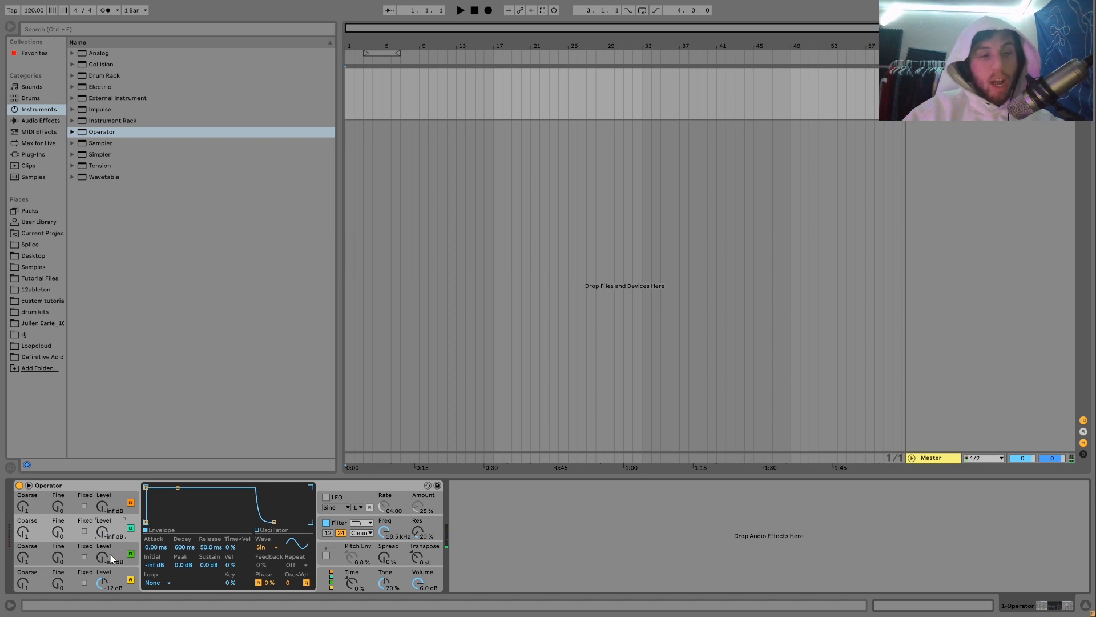
# Change oscillator A's waveform in Operator and lower the filter frequency to about 55.3 Hz.
pyautogui.click(122, 576)
pyautogui.click(267, 547)
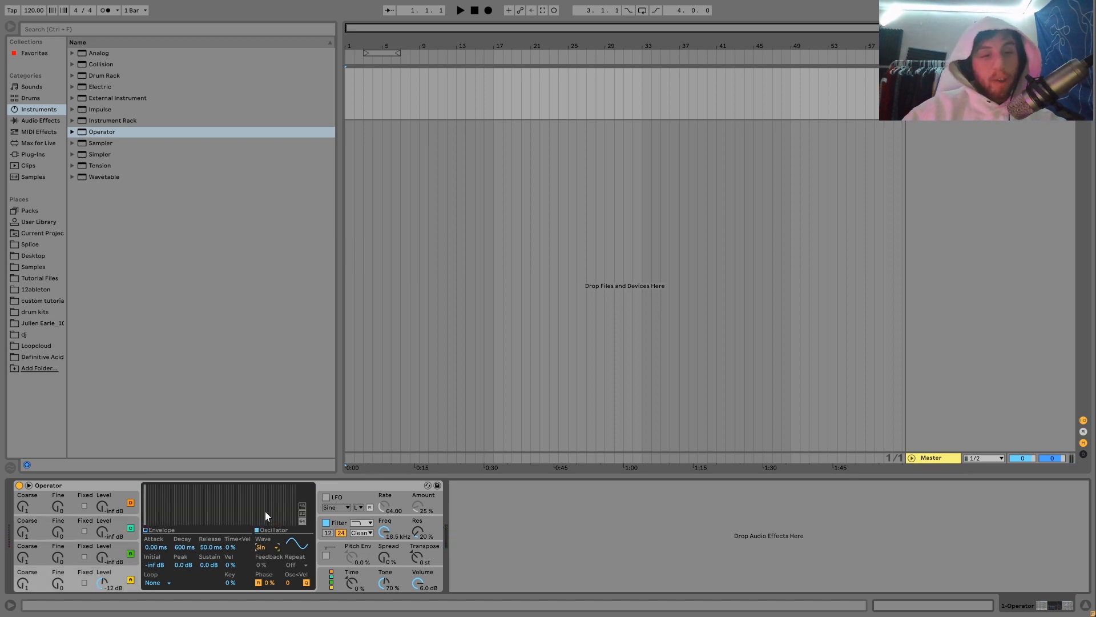
pyautogui.click(266, 506)
pyautogui.moveTo(386, 531); pyautogui.dragTo(386, 577)
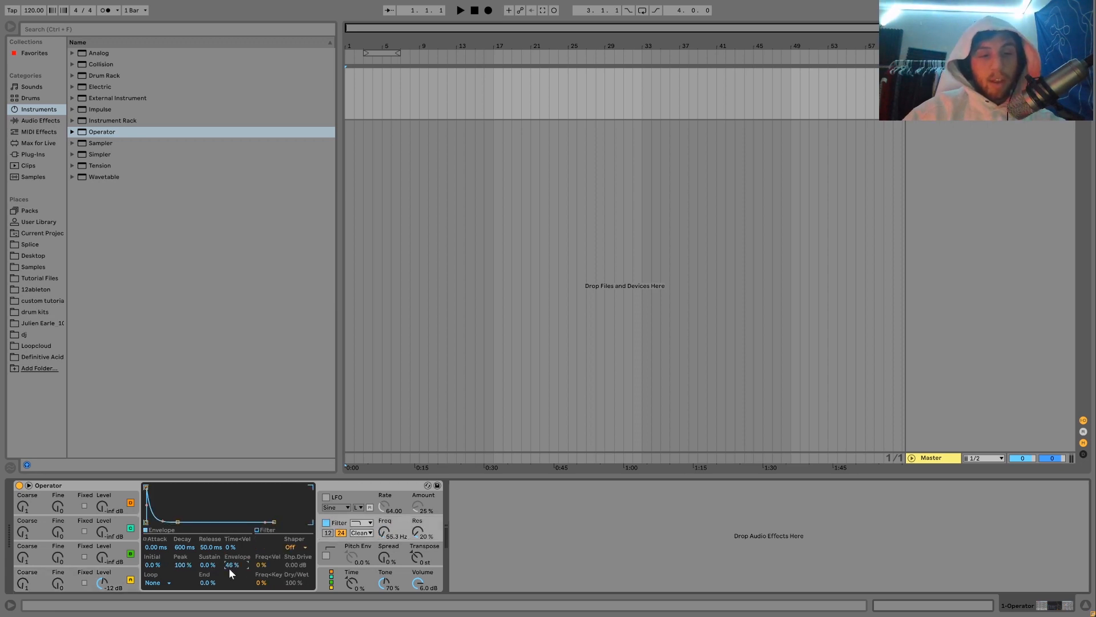
# Try a filter envelope amount of 5 % in Operator, and raise it to about 82 %.
pyautogui.moveTo(228, 568); pyautogui.dragTo(228, 560)
pyautogui.press('z')
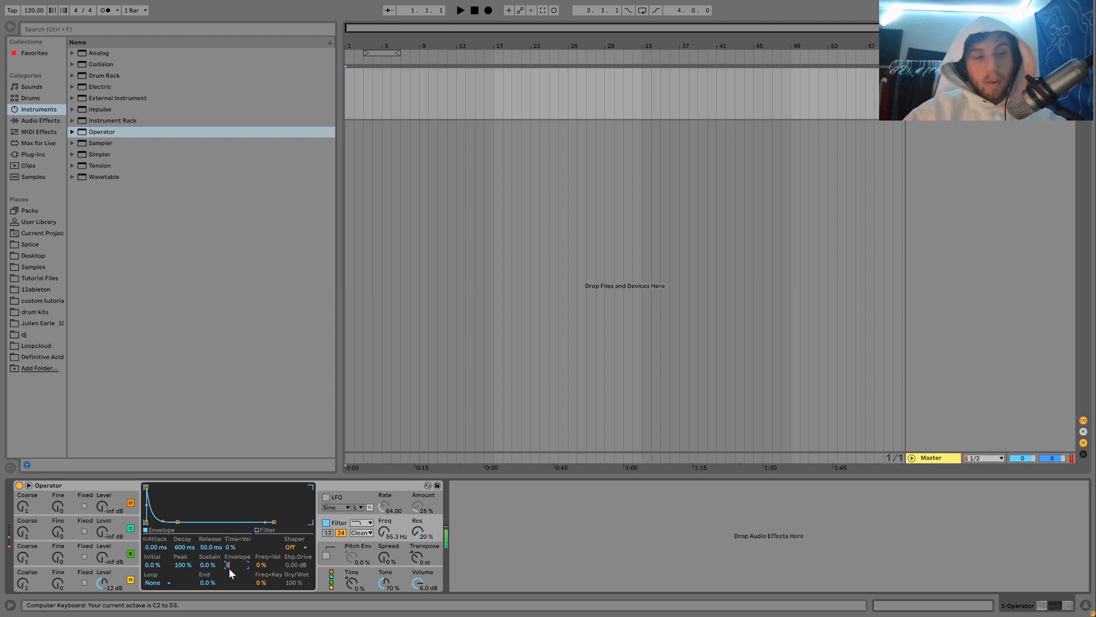
pyautogui.write('5')
pyautogui.press('Return')
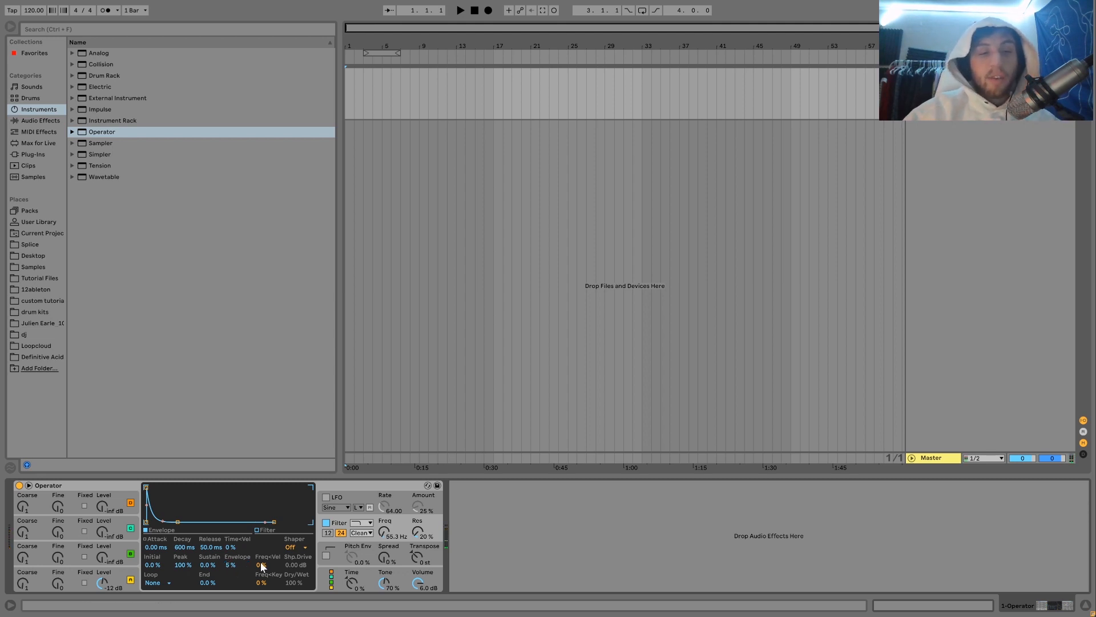
pyautogui.moveTo(232, 565); pyautogui.dragTo(232, 543)
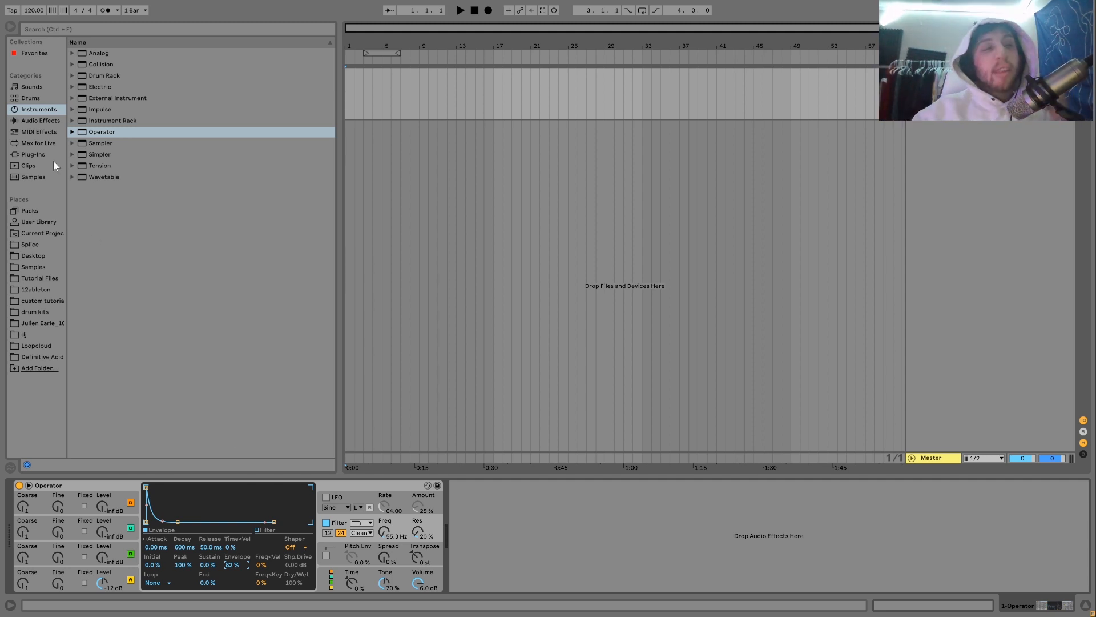
# Add the Max for Live device Granulator II on a new MIDI track.
pyautogui.click(43, 147)
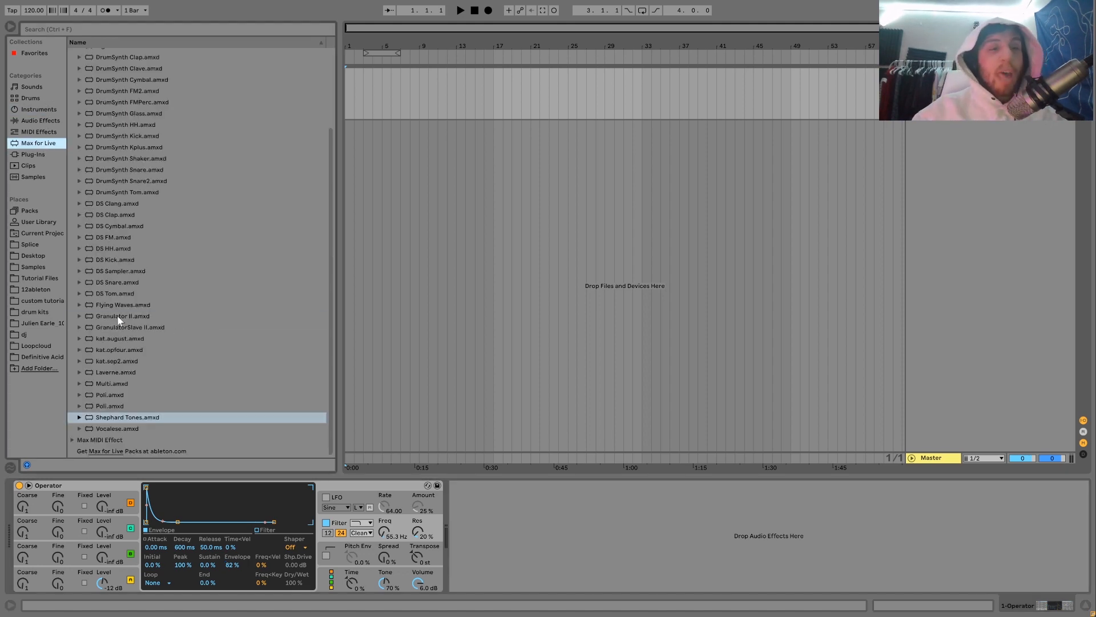
pyautogui.moveTo(119, 317); pyautogui.dragTo(377, 272)
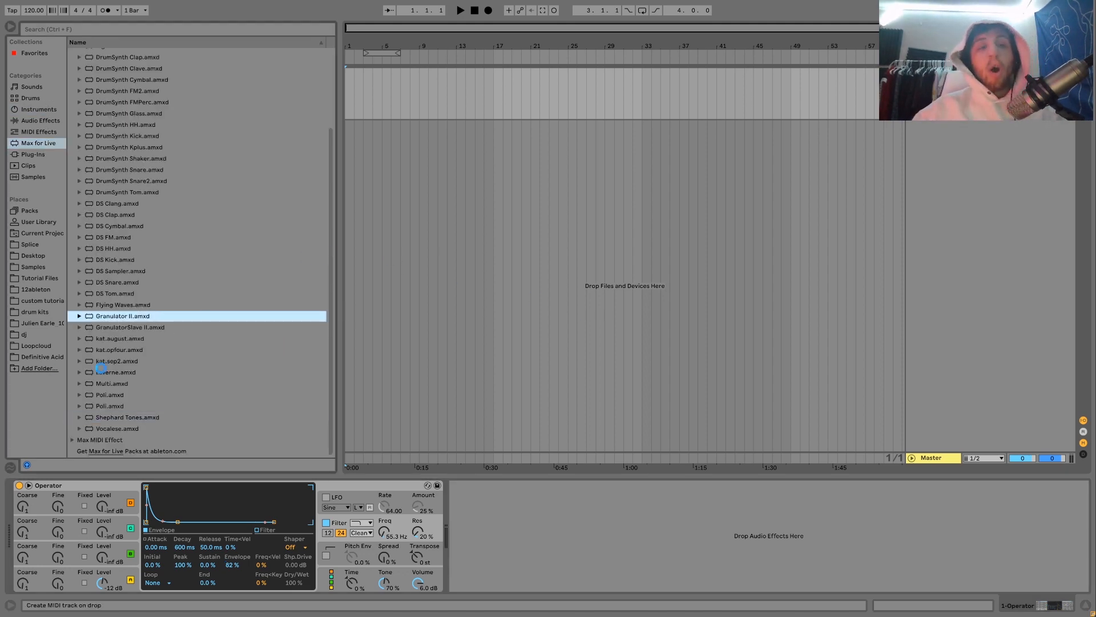
pyautogui.moveTo(373, 404); pyautogui.dragTo(373, 404)
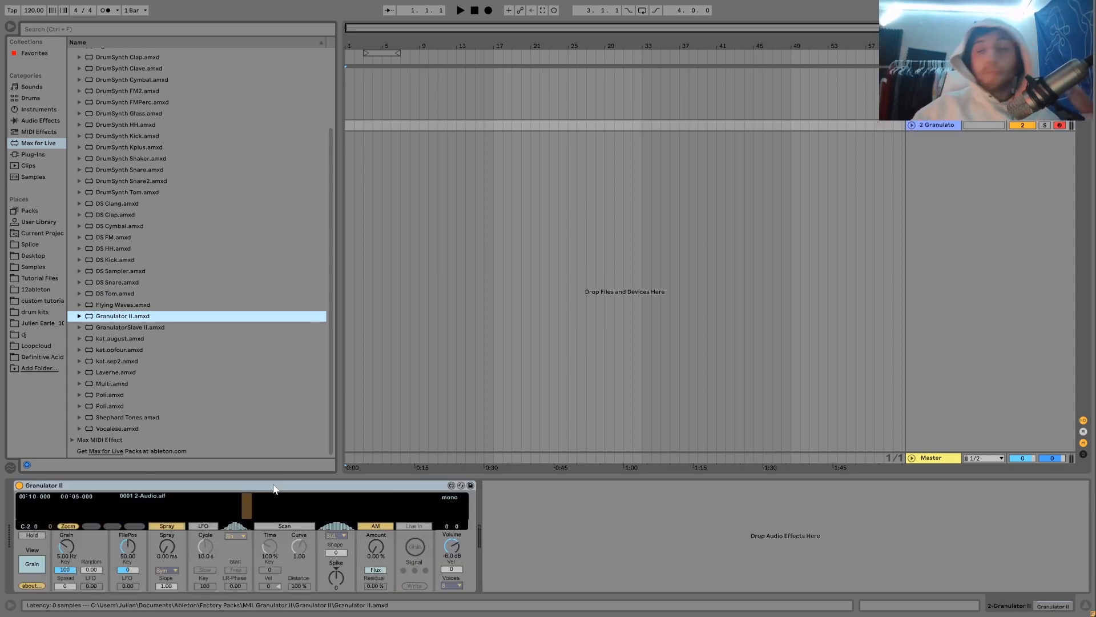
pyautogui.click(274, 489)
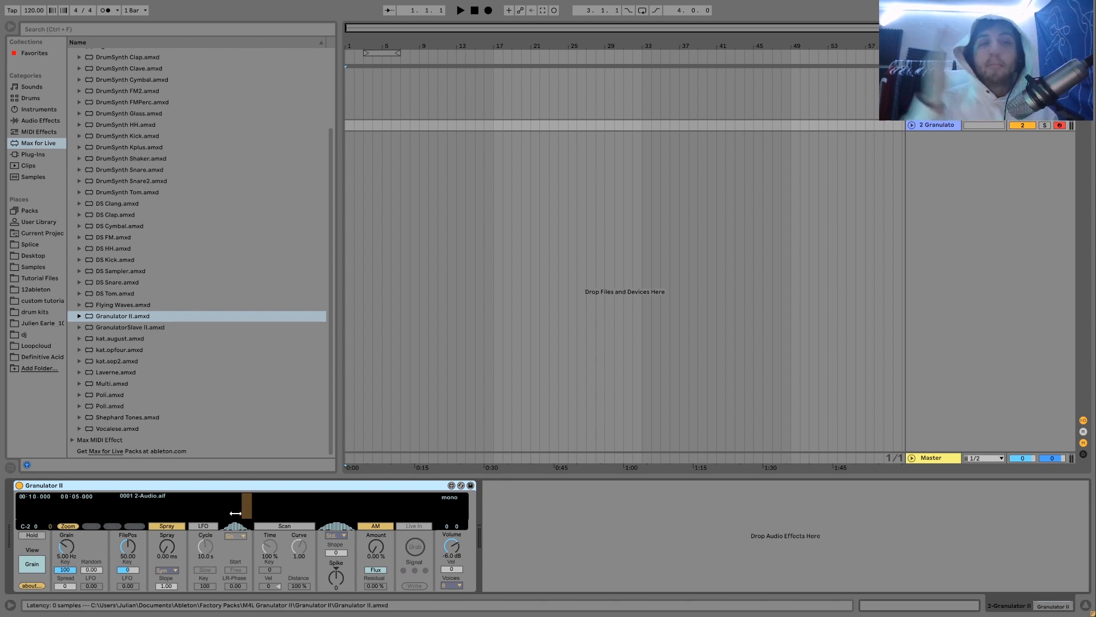
# Open the bb_fx_vocals folder in Samples and select Breakbeat Paradise Sample - Fx Vocals 01.mp3.
pyautogui.click(40, 270)
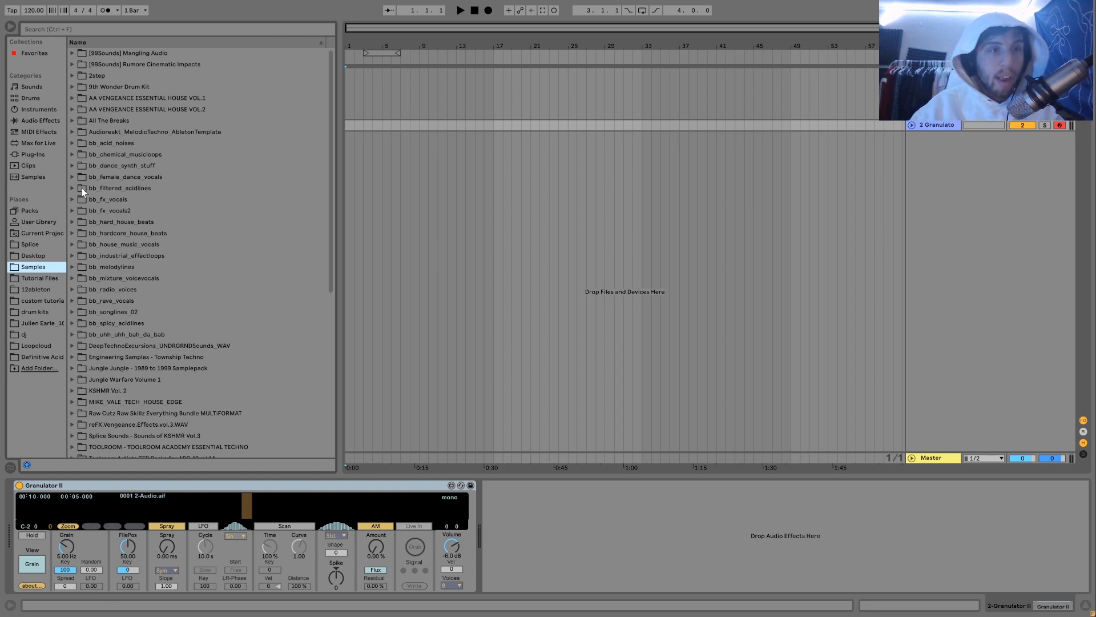
pyautogui.click(74, 200)
pyautogui.click(101, 210)
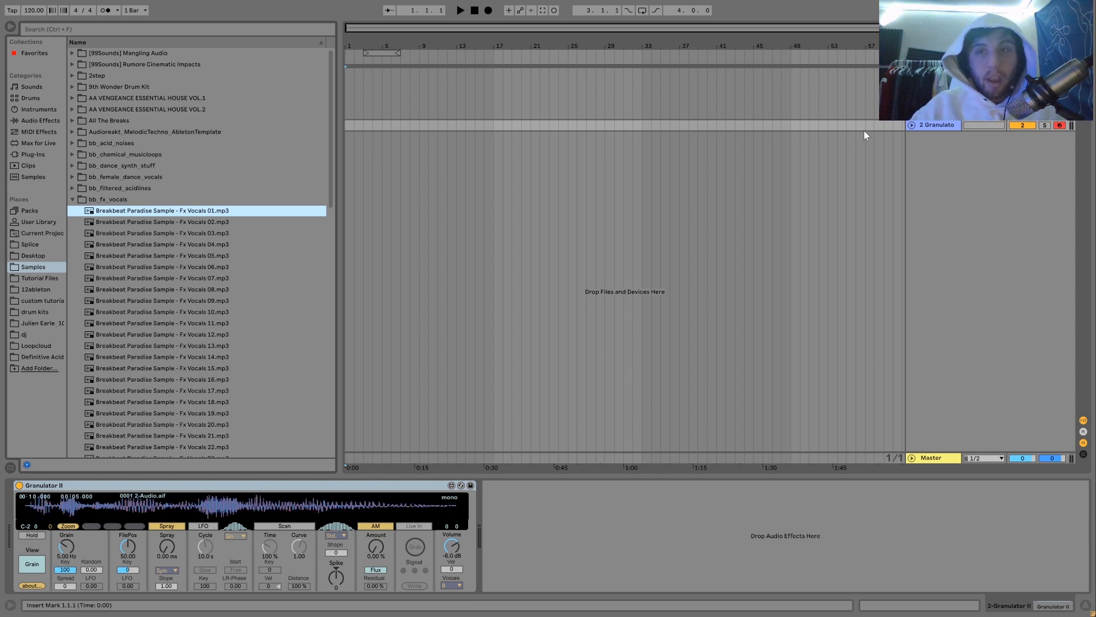
# Set Granulator II's file position to about 11.19 on the waveform and play test notes an octave higher.
pyautogui.click(300, 510)
pyautogui.press('a')
pyautogui.press('x')
pyautogui.press('a')
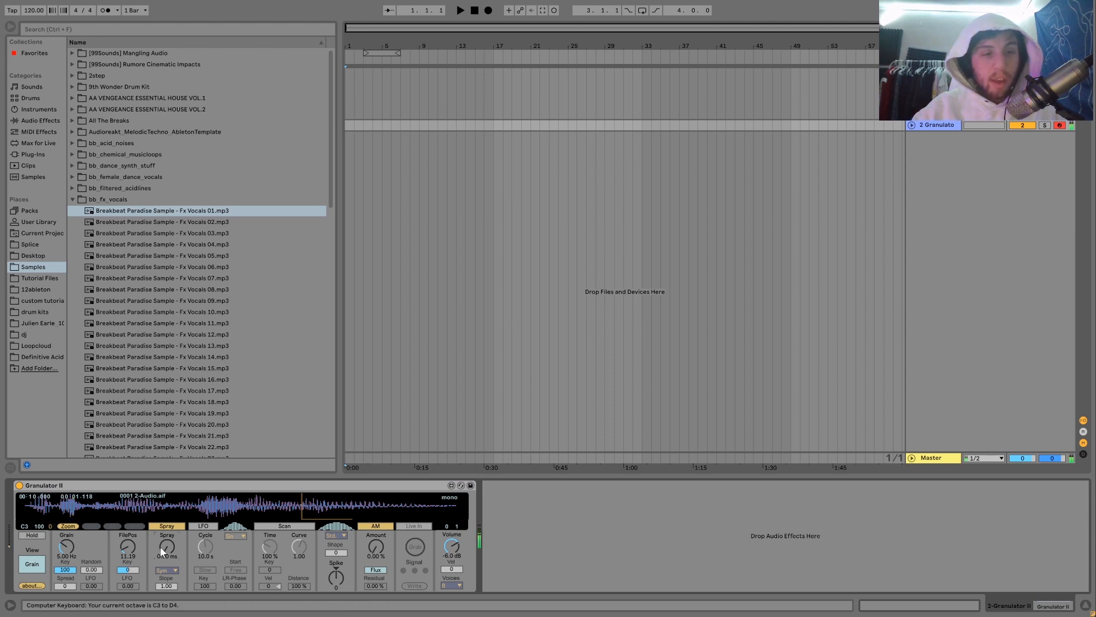
pyautogui.press('a')
# Set Granulator II's grain rate to about 10.1 Hz and its spray to about 2.85 s.
pyautogui.moveTo(163, 546); pyautogui.dragTo(163, 528)
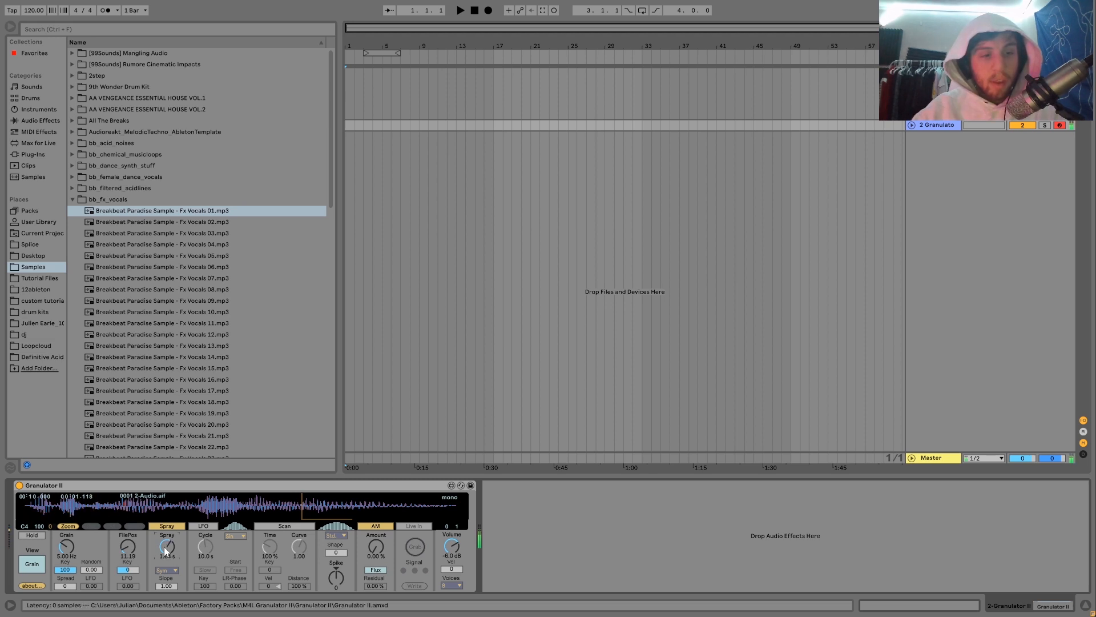
pyautogui.moveTo(66, 547); pyautogui.dragTo(67, 534)
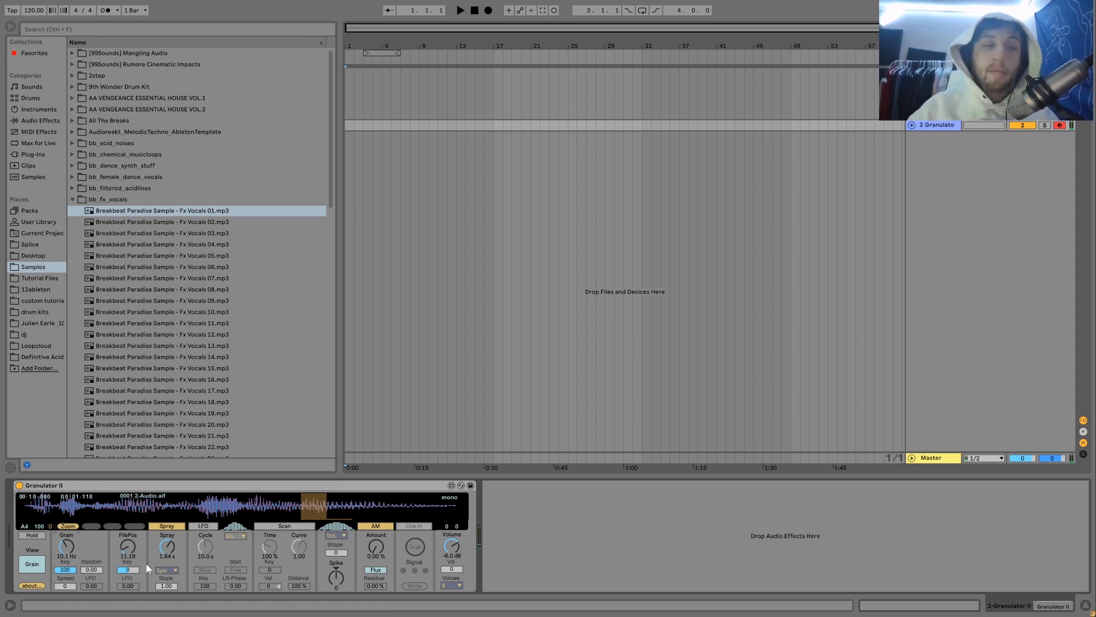
pyautogui.moveTo(162, 555); pyautogui.dragTo(162, 591)
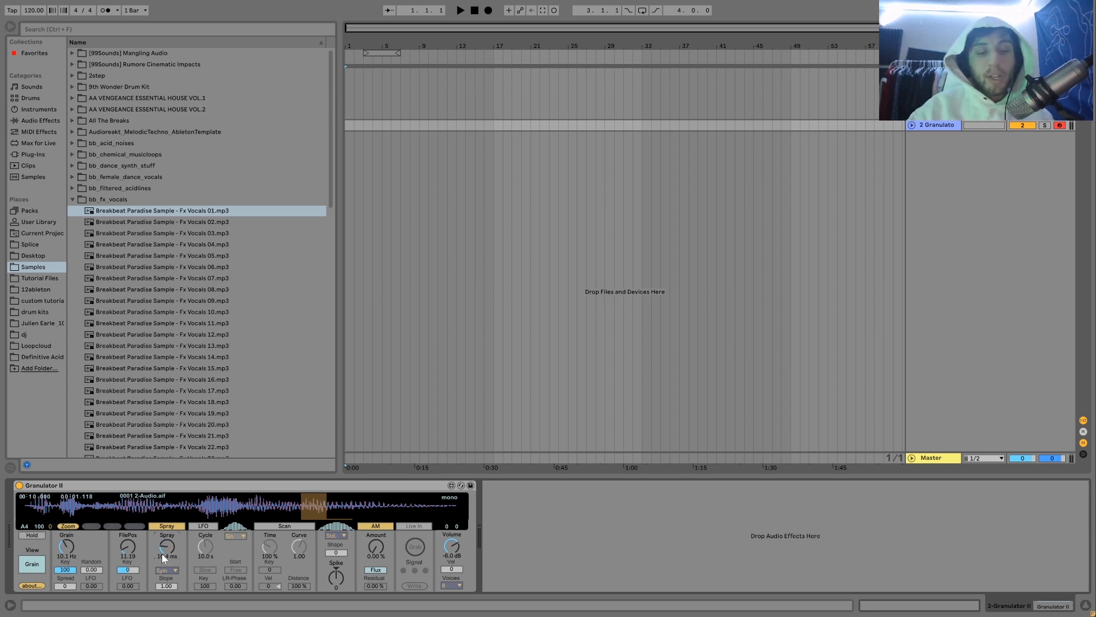
pyautogui.moveTo(168, 547)
pyautogui.mouseDown()
pyautogui.moveTo(168, 520)
pyautogui.moveTo(168, 542)
pyautogui.mouseUp()
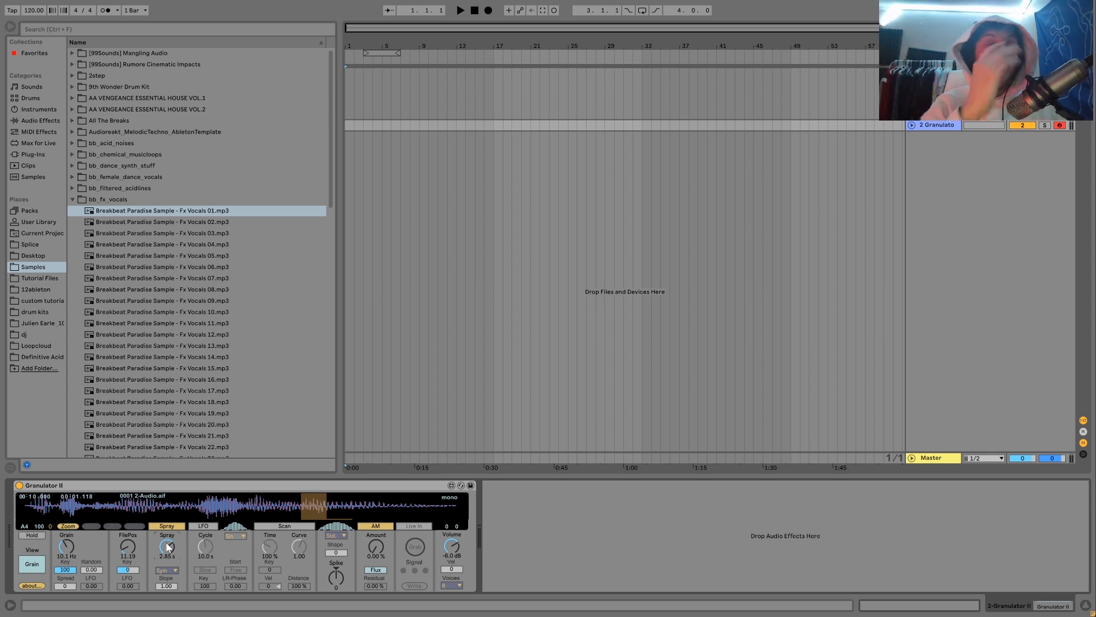
# Play a test note and look over Granulator II's Filter view, returning to the Grain view.
pyautogui.press('u')
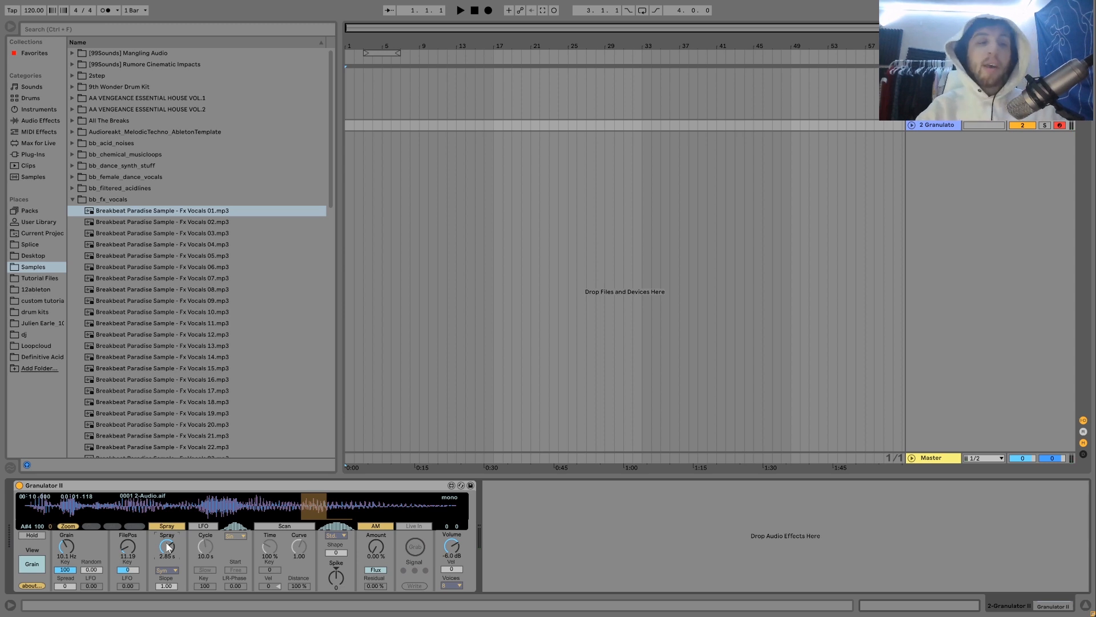
pyautogui.click(37, 565)
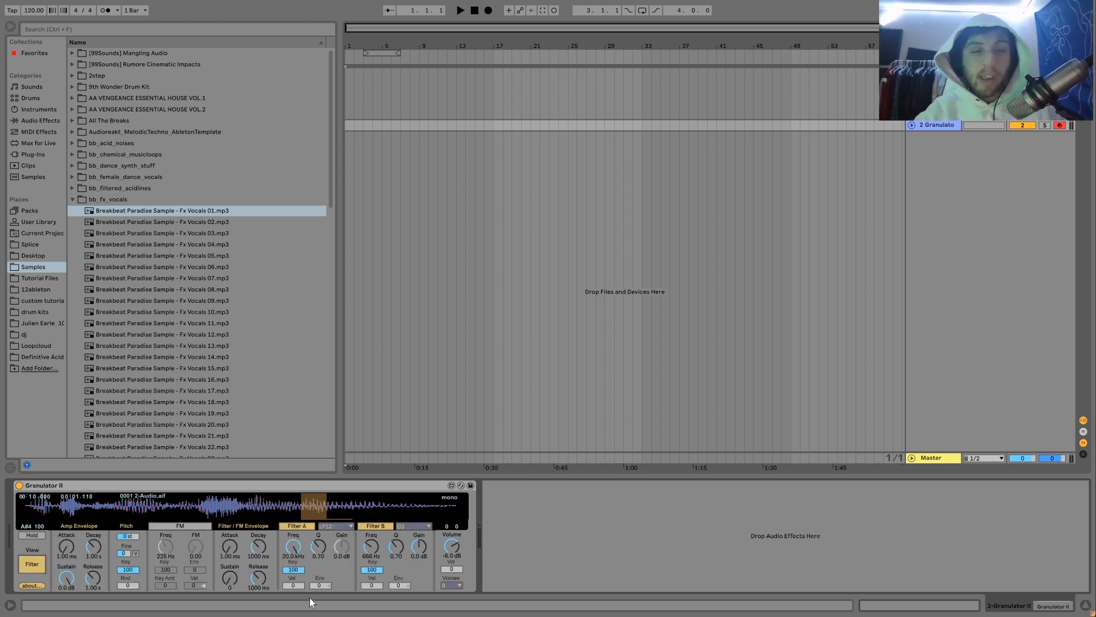
pyautogui.click(36, 569)
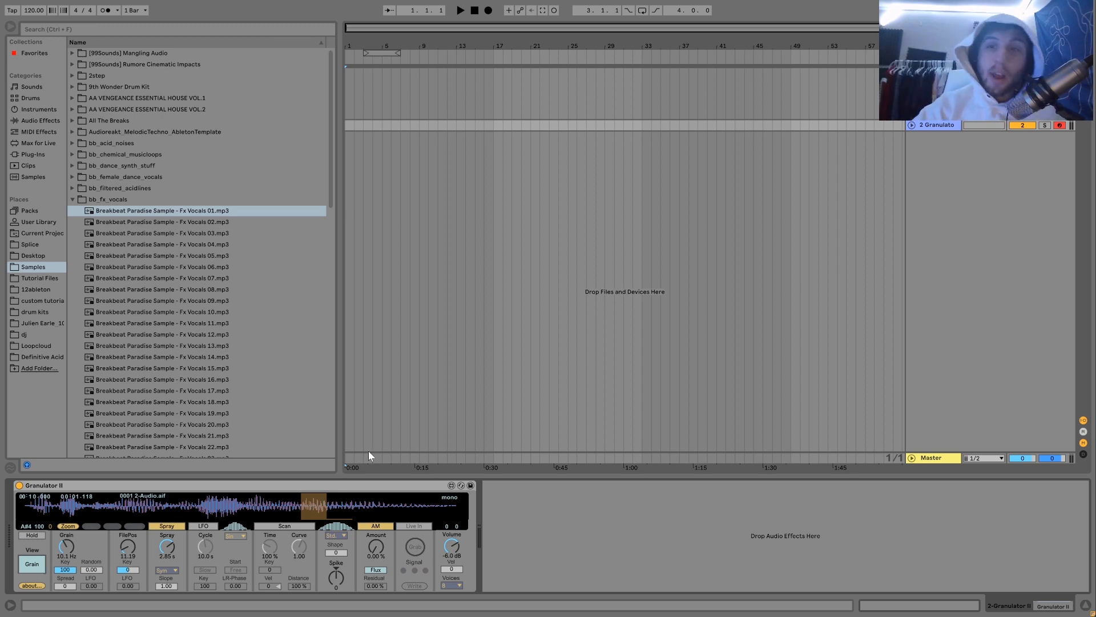
# Select and arm the Operator track, and add the Grain Delay audio effect after Operator.
pyautogui.click(936, 80)
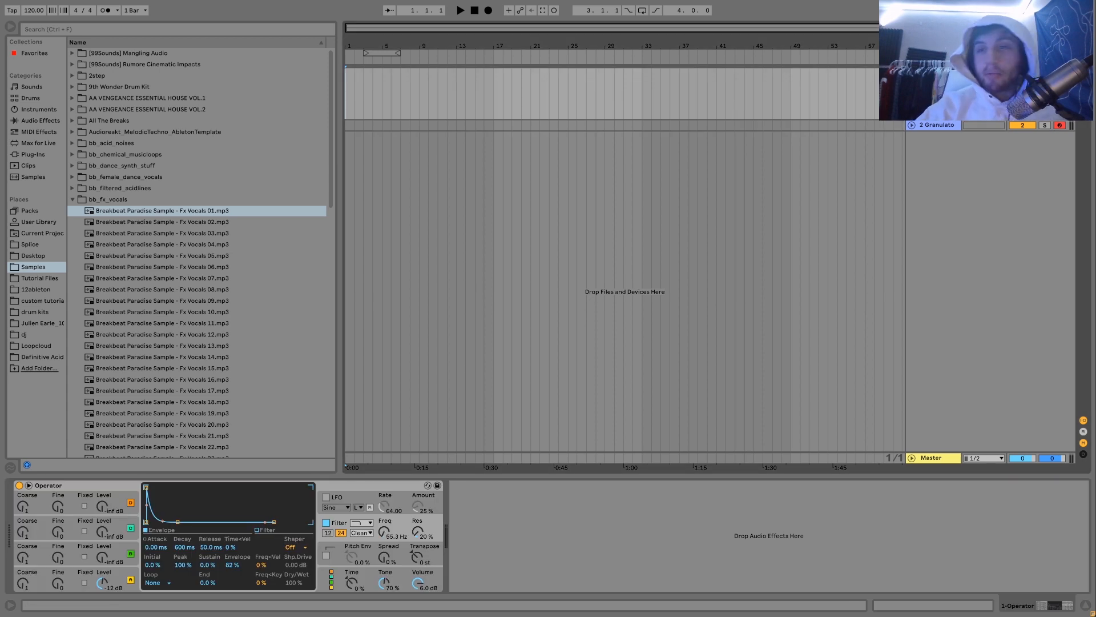
pyautogui.click(1060, 73)
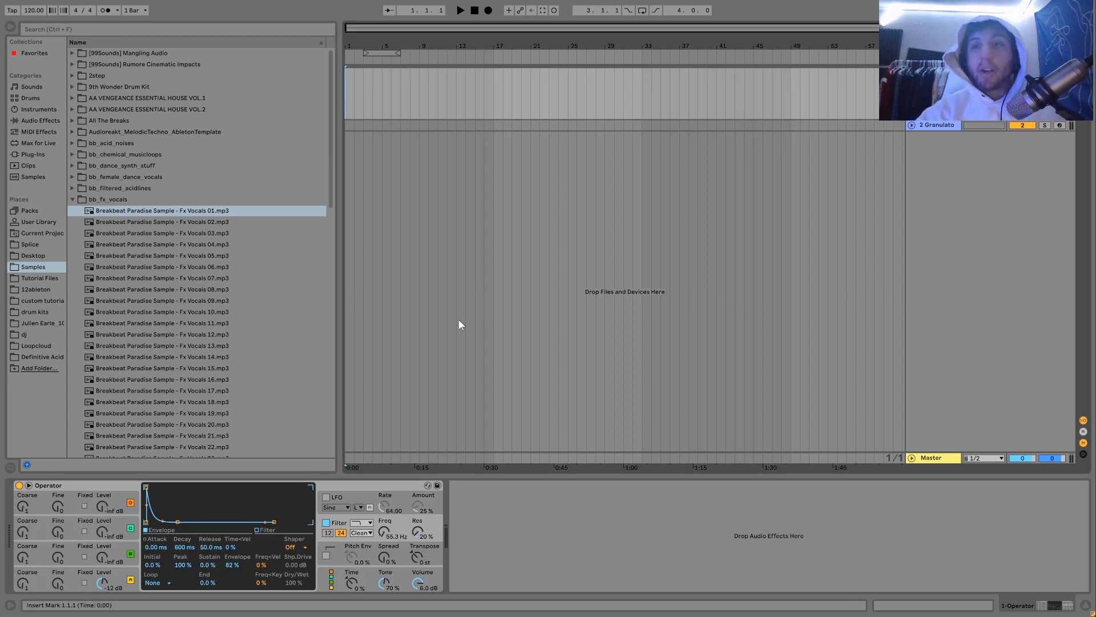
pyautogui.click(43, 124)
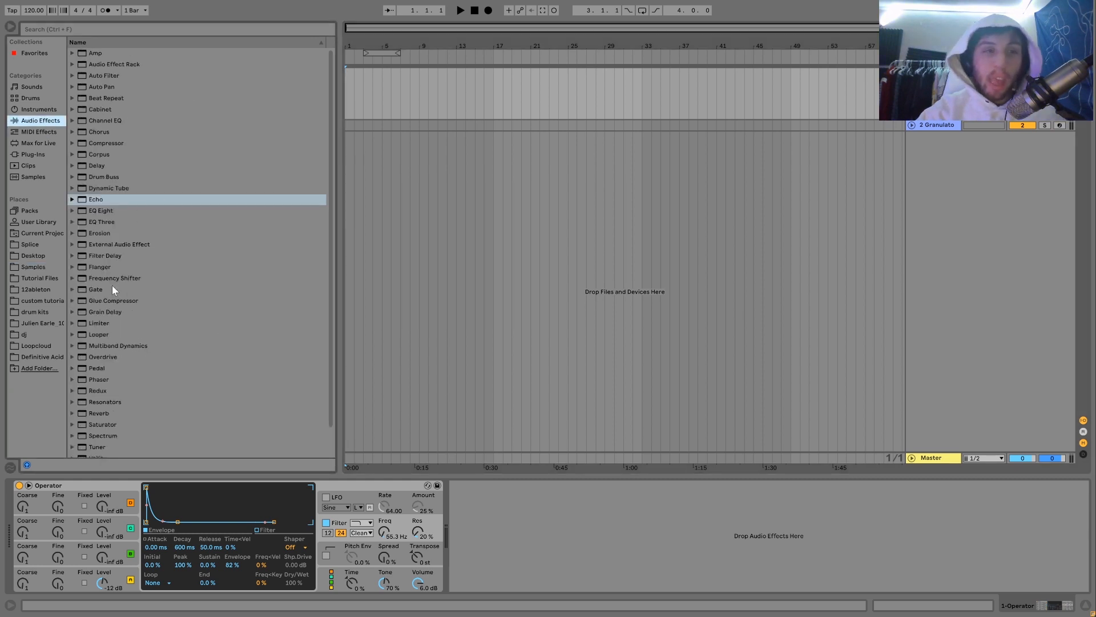
pyautogui.doubleClick(113, 314)
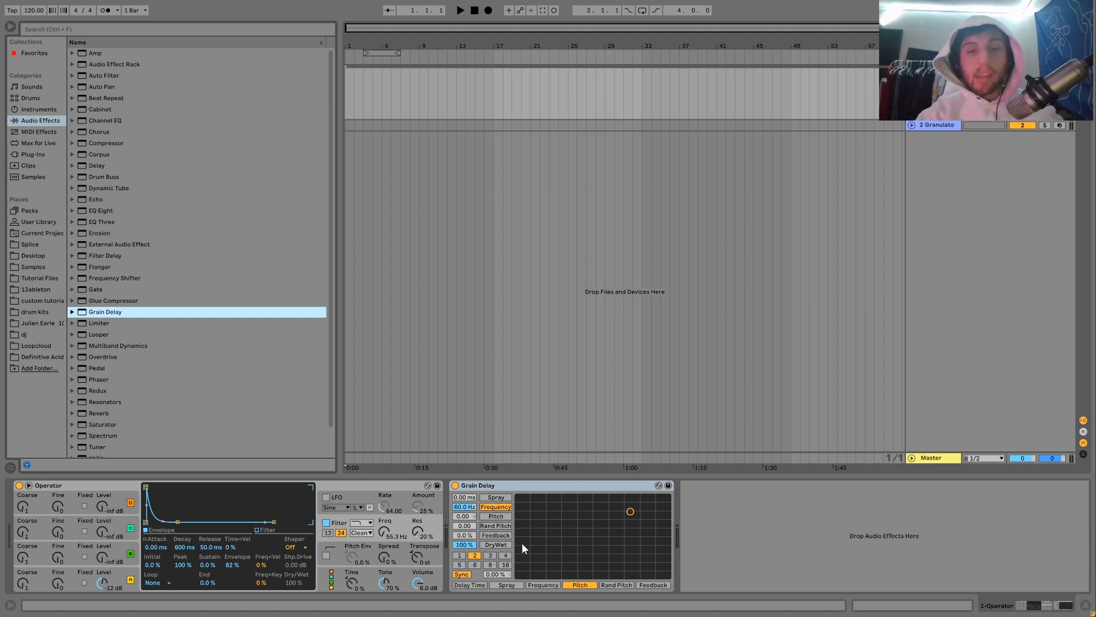
# Set Grain Delay's dry/wet to about 28 %, feedback to about 27 % and pitch to about 7, playing test notes.
pyautogui.click(551, 554)
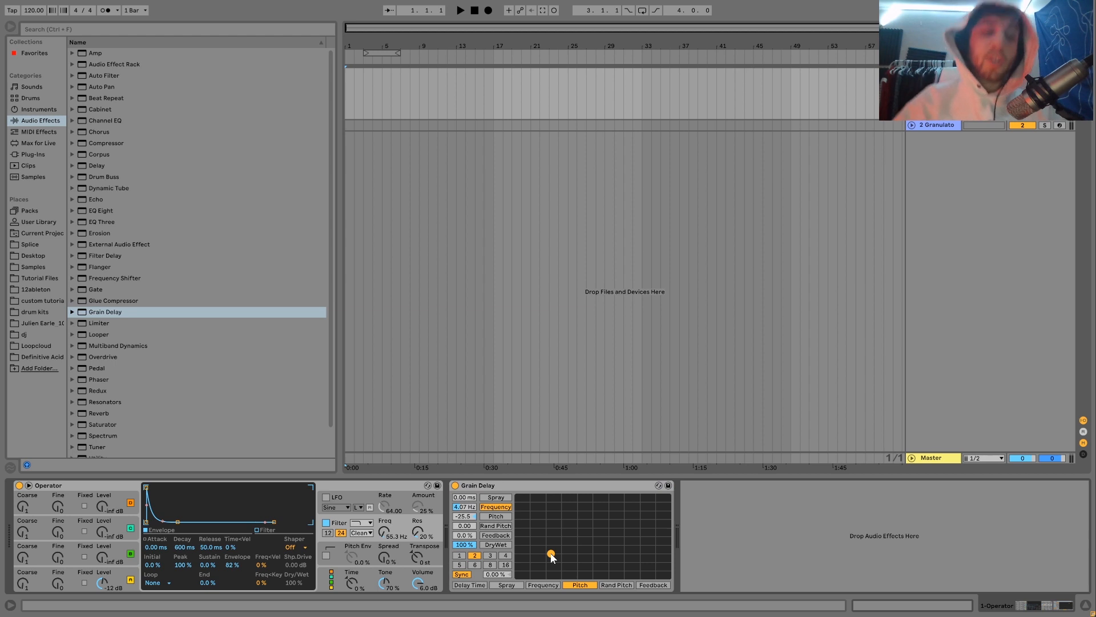
pyautogui.hotkey('ctrl', 'z')
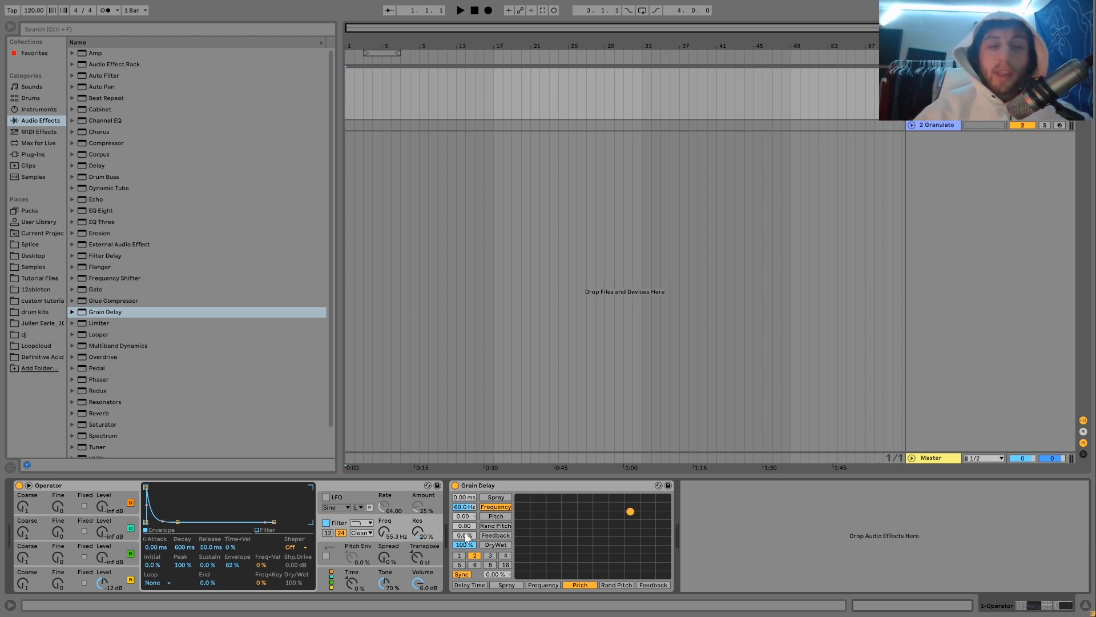
pyautogui.moveTo(464, 546); pyautogui.dragTo(464, 550)
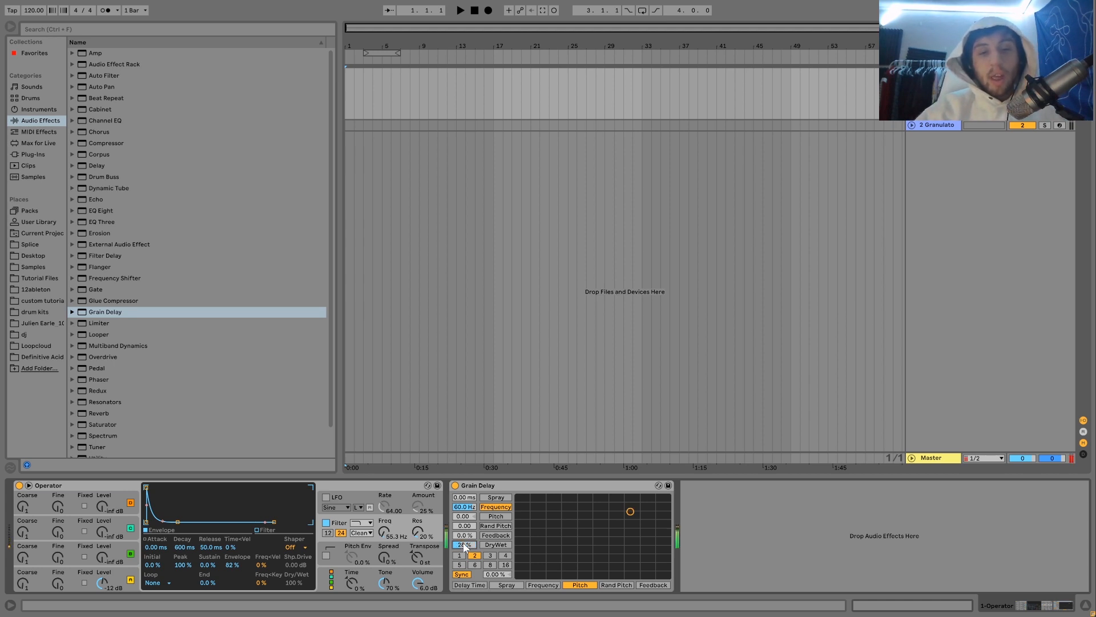
pyautogui.moveTo(462, 536)
pyautogui.mouseDown()
pyautogui.moveTo(461, 521)
pyautogui.moveTo(462, 535)
pyautogui.mouseUp()
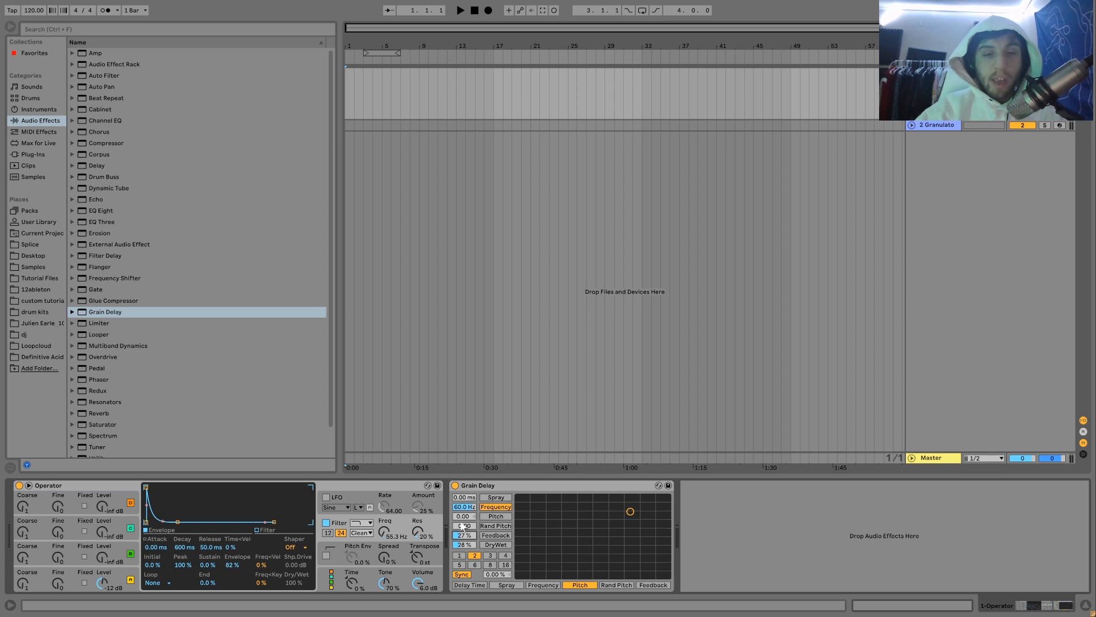
pyautogui.moveTo(466, 521); pyautogui.dragTo(466, 509)
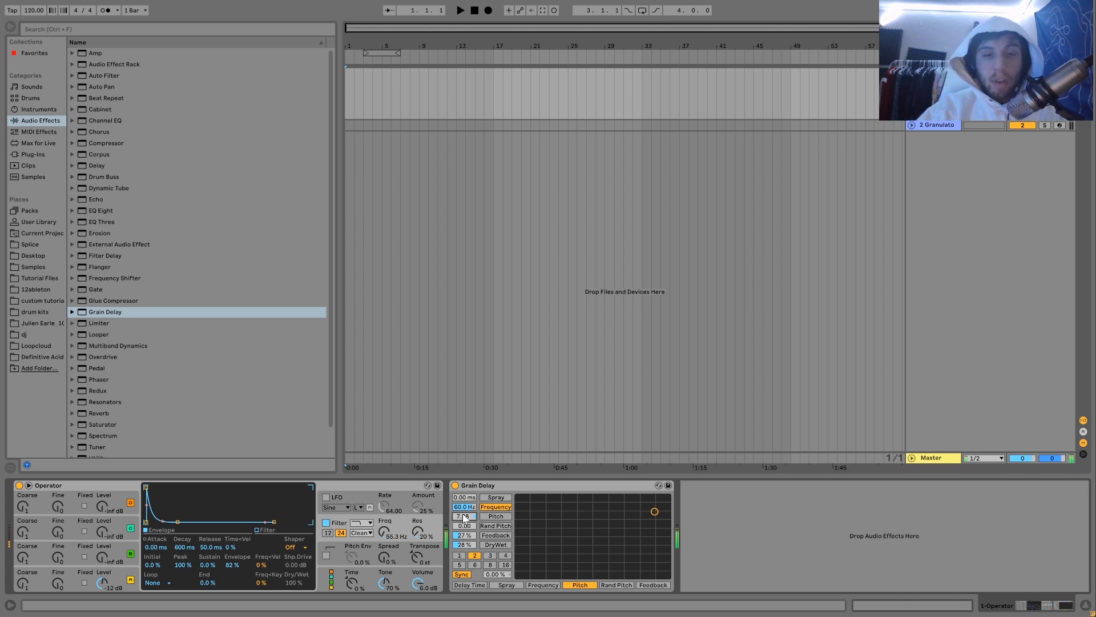
pyautogui.press('x')
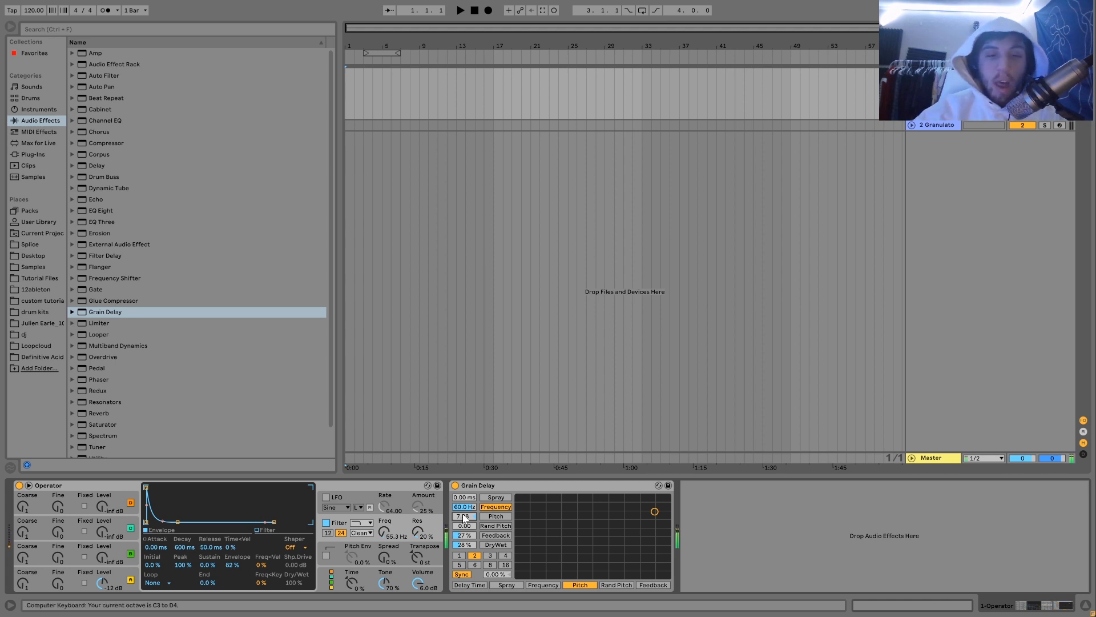
# Set Grain Delay's spray to 200 ms, frequency to 3.94 Hz and dry/wet to 30 %, checking it at full wet along the way.
pyautogui.moveTo(465, 545); pyautogui.dragTo(465, 496)
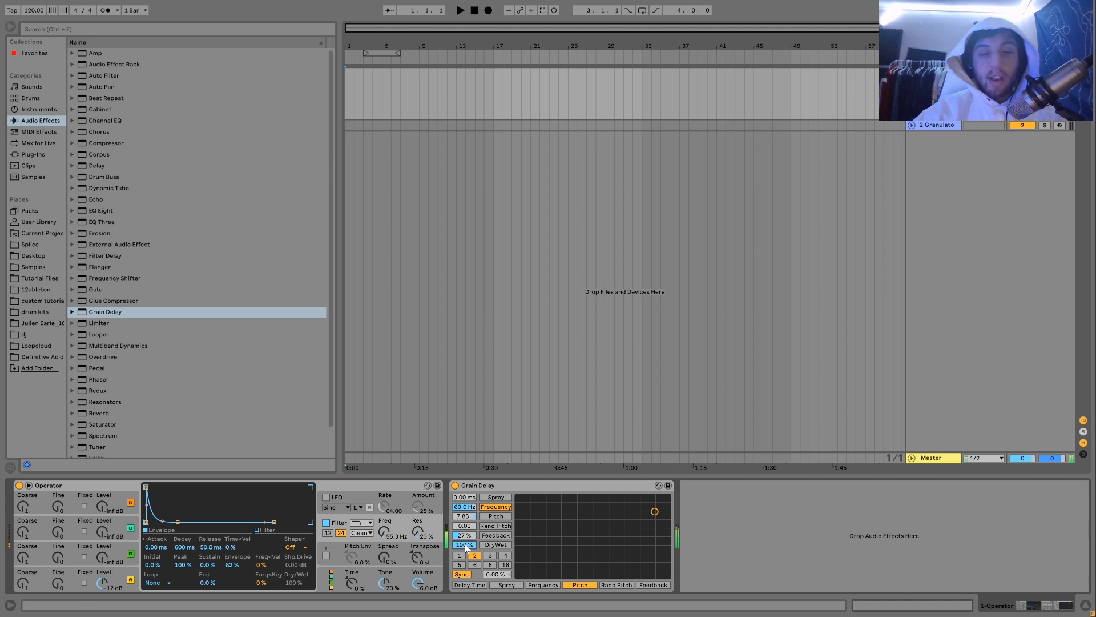
pyautogui.moveTo(467, 547)
pyautogui.mouseDown()
pyautogui.moveTo(464, 527)
pyautogui.moveTo(464, 548)
pyautogui.mouseUp()
pyautogui.moveTo(464, 498); pyautogui.dragTo(464, 457)
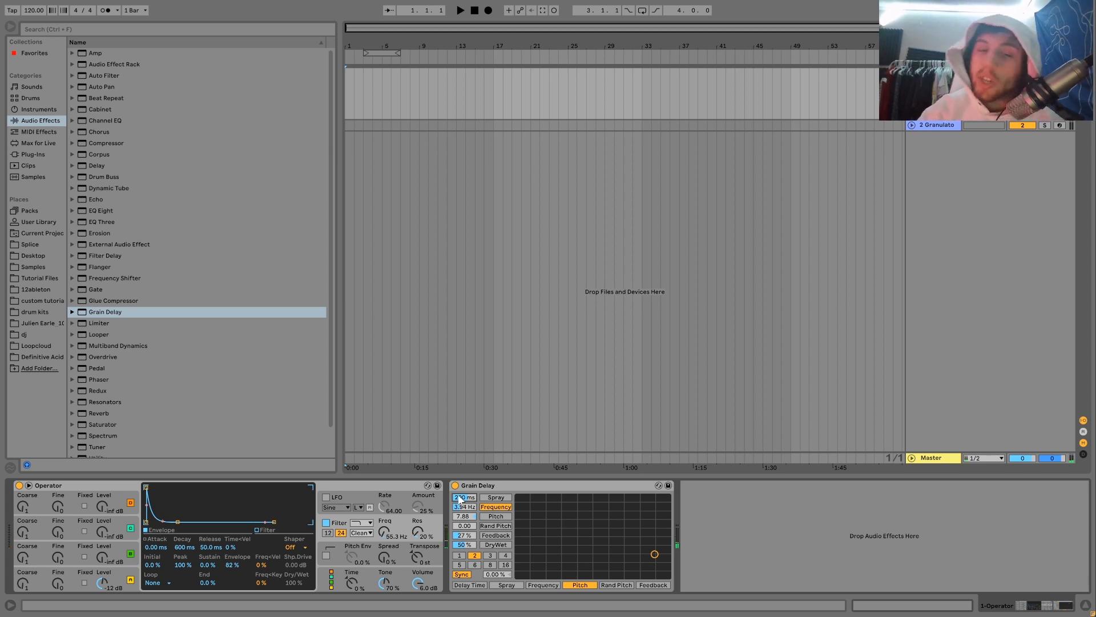
pyautogui.moveTo(464, 545); pyautogui.dragTo(464, 531)
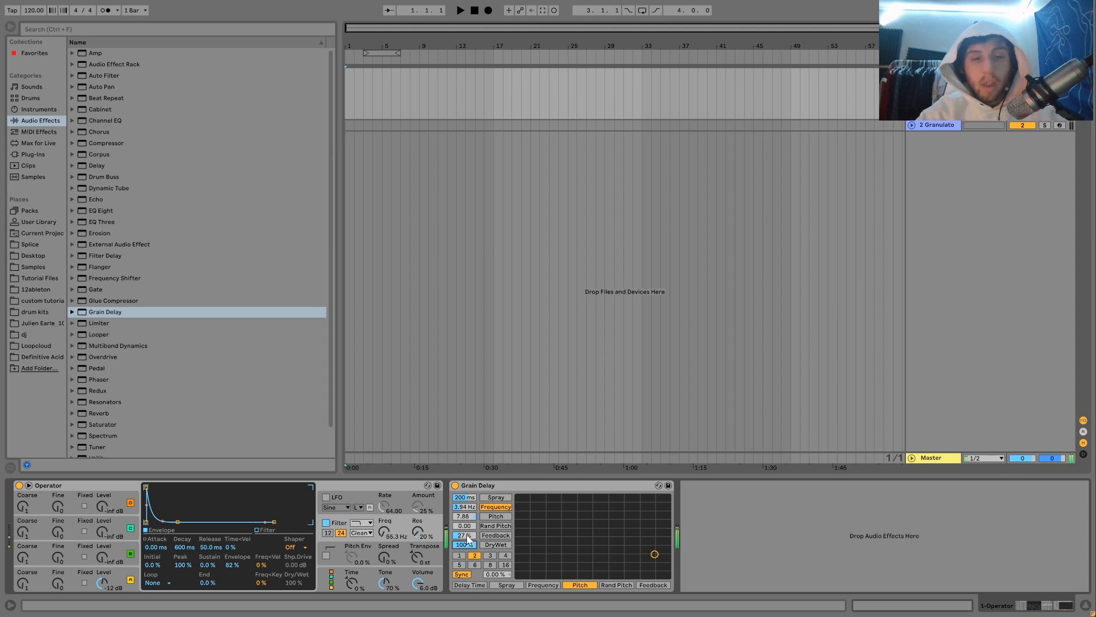
pyautogui.moveTo(464, 545)
pyautogui.mouseDown()
pyautogui.moveTo(464, 571)
pyautogui.moveTo(467, 548)
pyautogui.mouseUp()
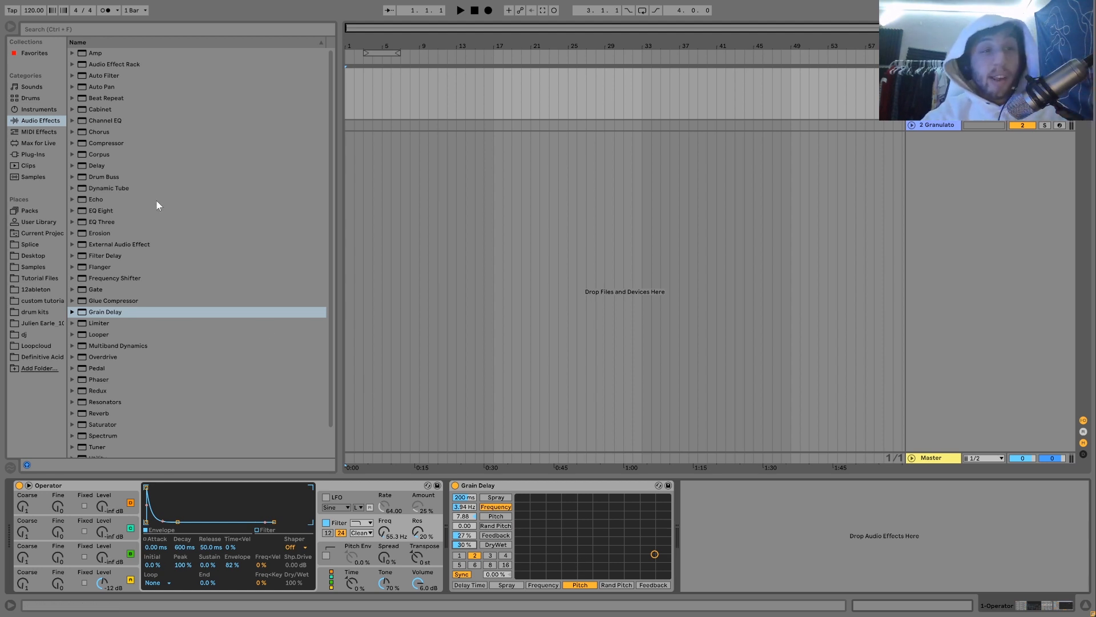
# Add the Echo audio effect after Grain Delay with its dry/wet at about 46 %, and bypass Grain Delay.
pyautogui.click(98, 199)
pyautogui.doubleClick(98, 198)
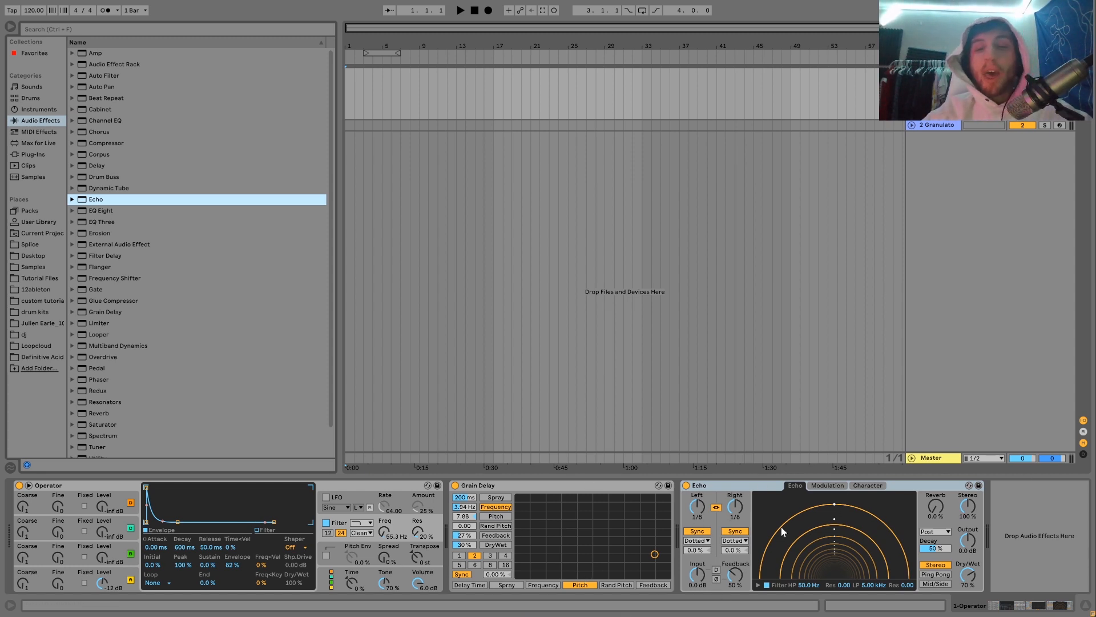
pyautogui.moveTo(960, 575); pyautogui.dragTo(960, 596)
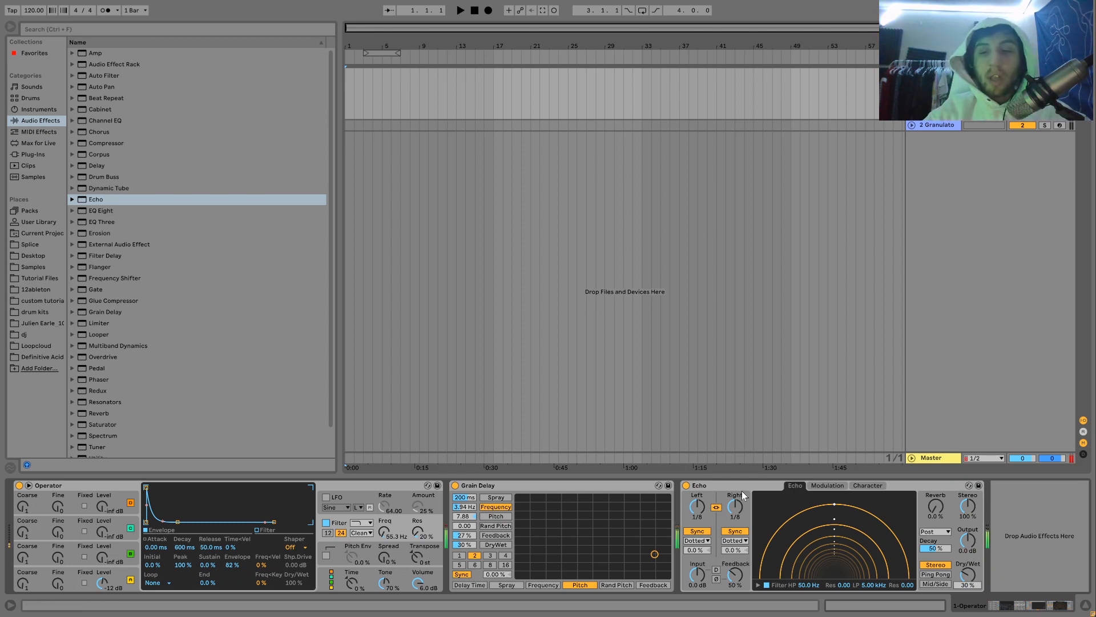
pyautogui.moveTo(968, 586); pyautogui.dragTo(968, 568)
pyautogui.click(455, 485)
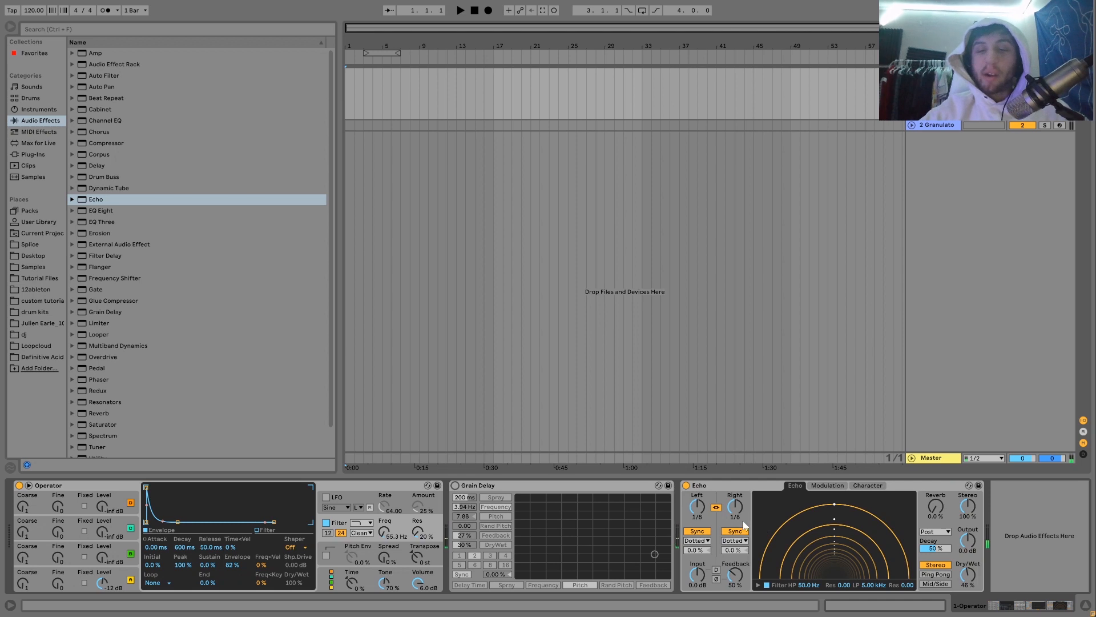
# Switch Echo's left and right delay times to Notes sync mode and set both to 1/4.
pyautogui.click(743, 540)
pyautogui.click(745, 553)
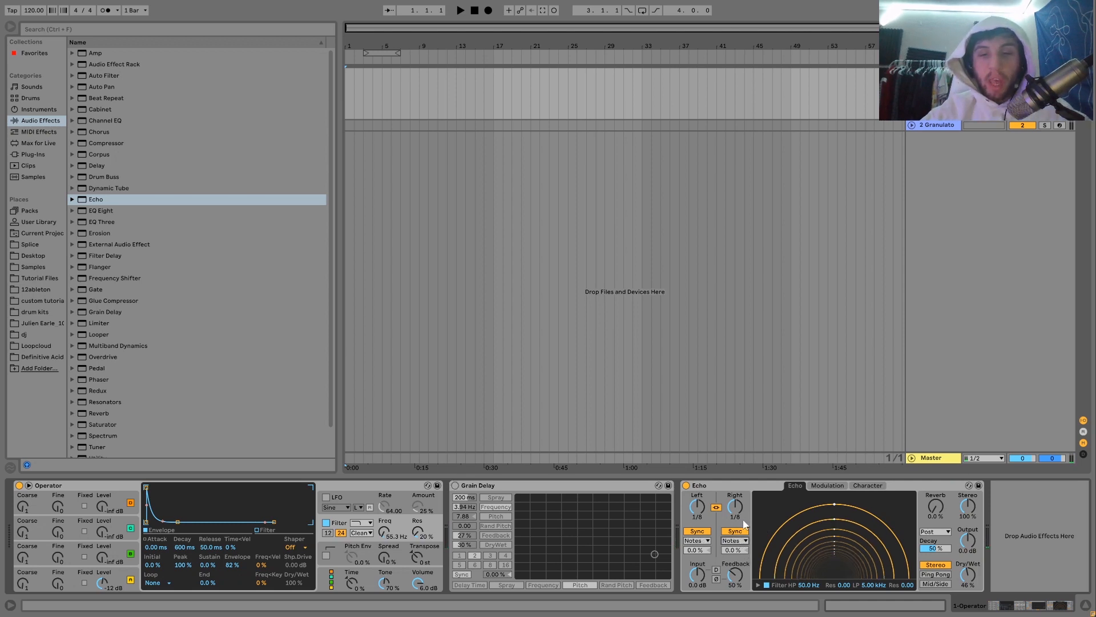
pyautogui.press('Up')
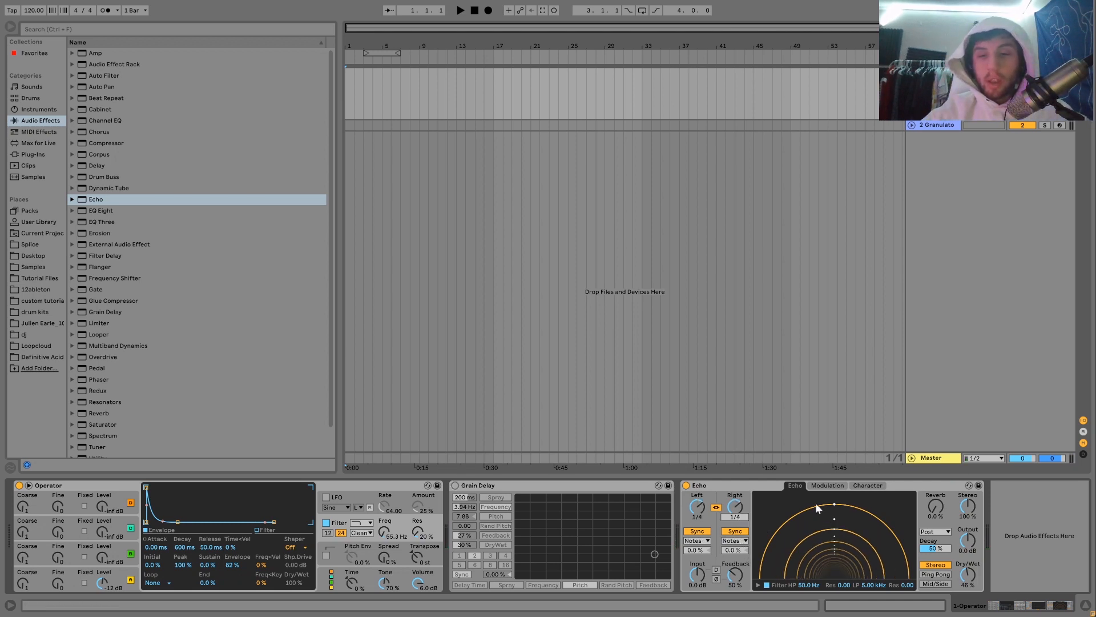
# Set Echo to Ping Pong with its low-pass filter at about 11.7 kHz, and look over its Modulation and Character views.
pyautogui.click(937, 574)
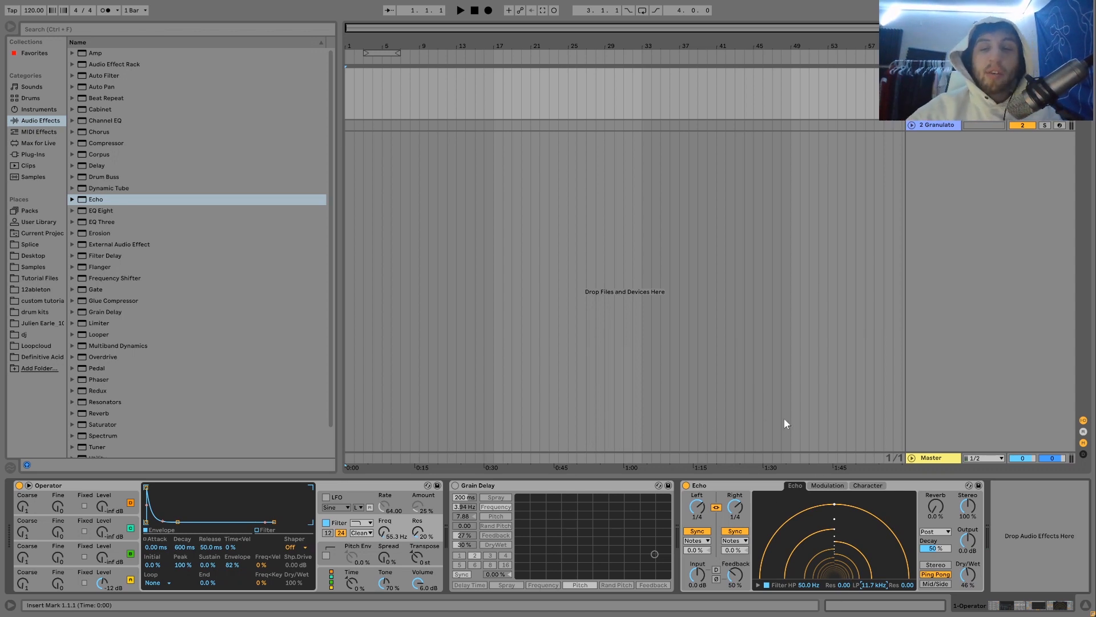
pyautogui.click(820, 487)
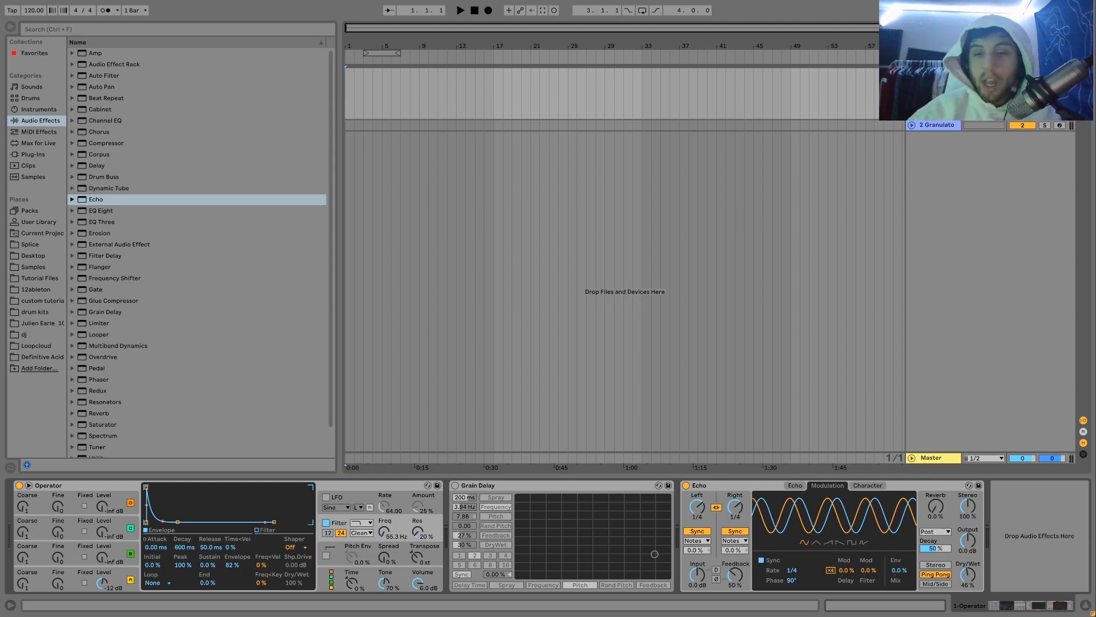
pyautogui.click(860, 485)
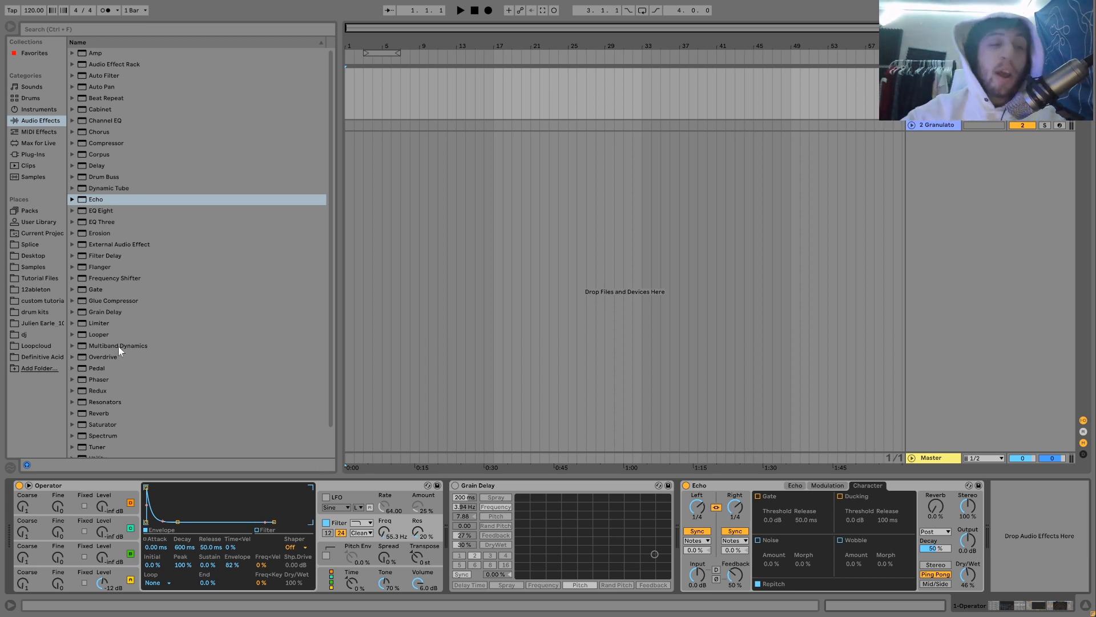
# Add the Saturator audio effect after Echo and bypass Echo.
pyautogui.doubleClick(99, 424)
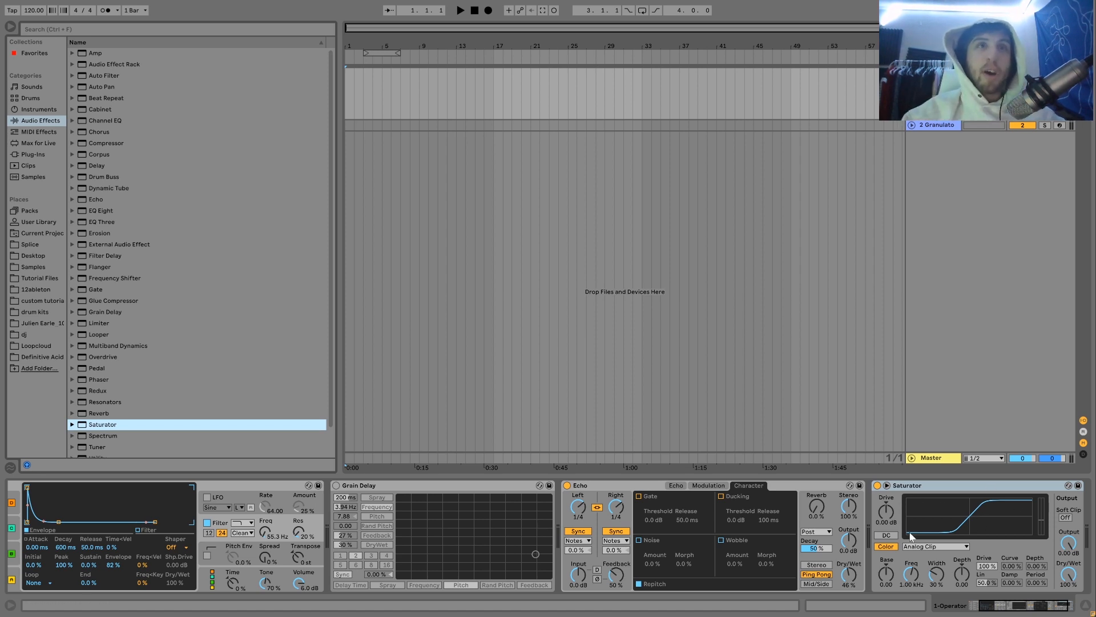
pyautogui.click(568, 485)
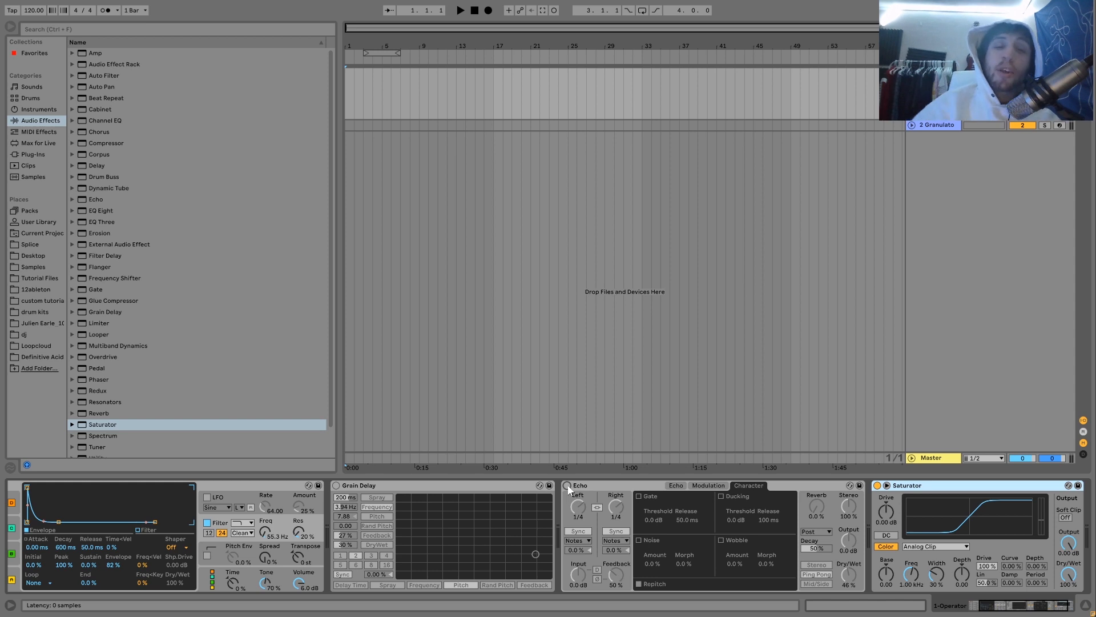
pyautogui.scroll(-2, 568, 488)
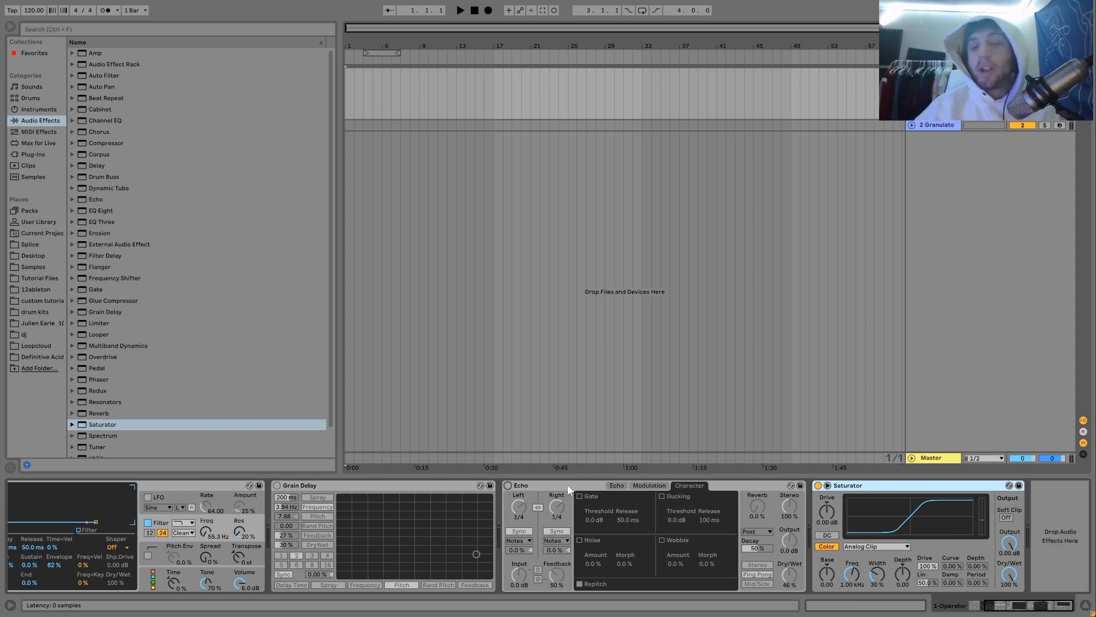
# Lower the computer keyboard's octave range to C0 to D1 and set Operator's envelope decay to about 1.15 s, playing a test note.
pyautogui.press('a')
pyautogui.press('z')
pyautogui.press('z')
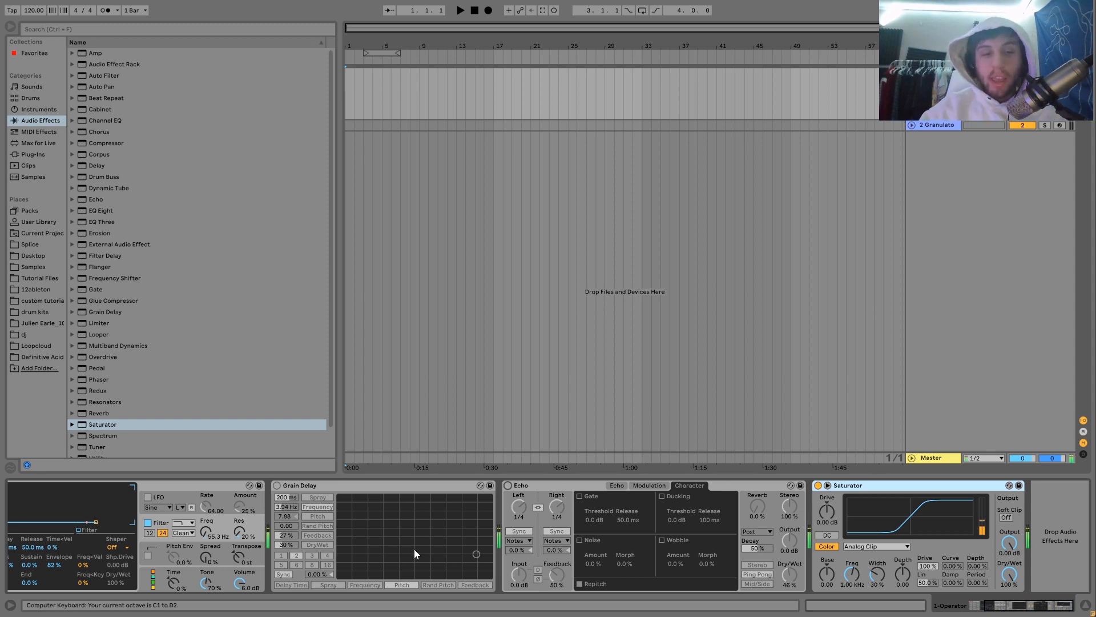
pyautogui.scroll(6, 414, 549)
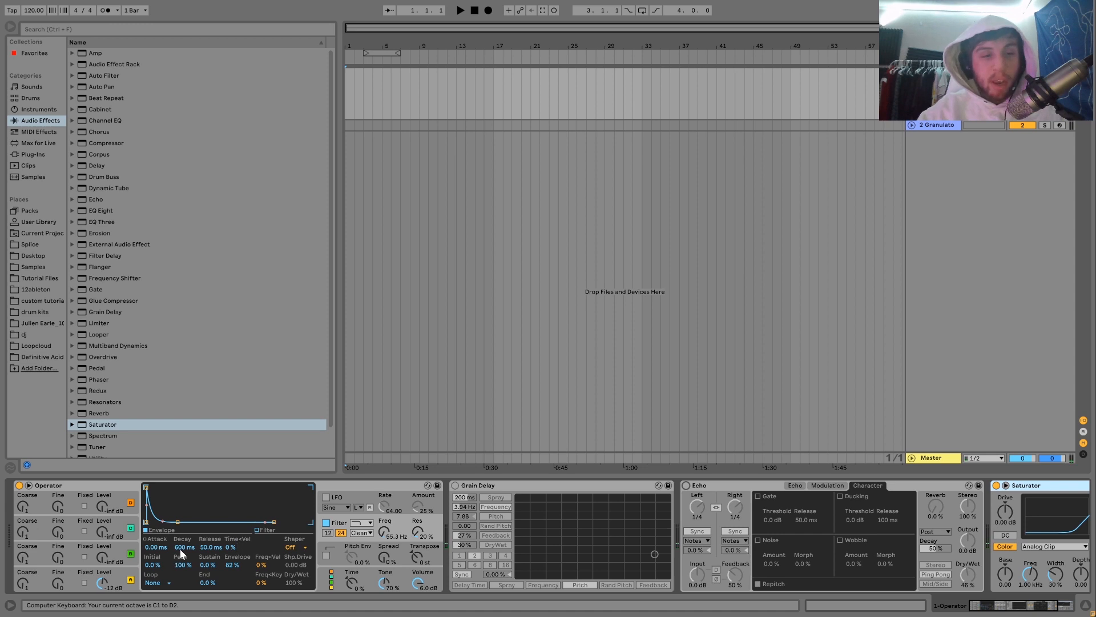
pyautogui.moveTo(180, 549); pyautogui.dragTo(180, 514)
pyautogui.press('z')
# Set Saturator's drive to 7 dB and compare a low test note with Saturator bypassed and switched back on.
pyautogui.scroll(-1, 364, 542)
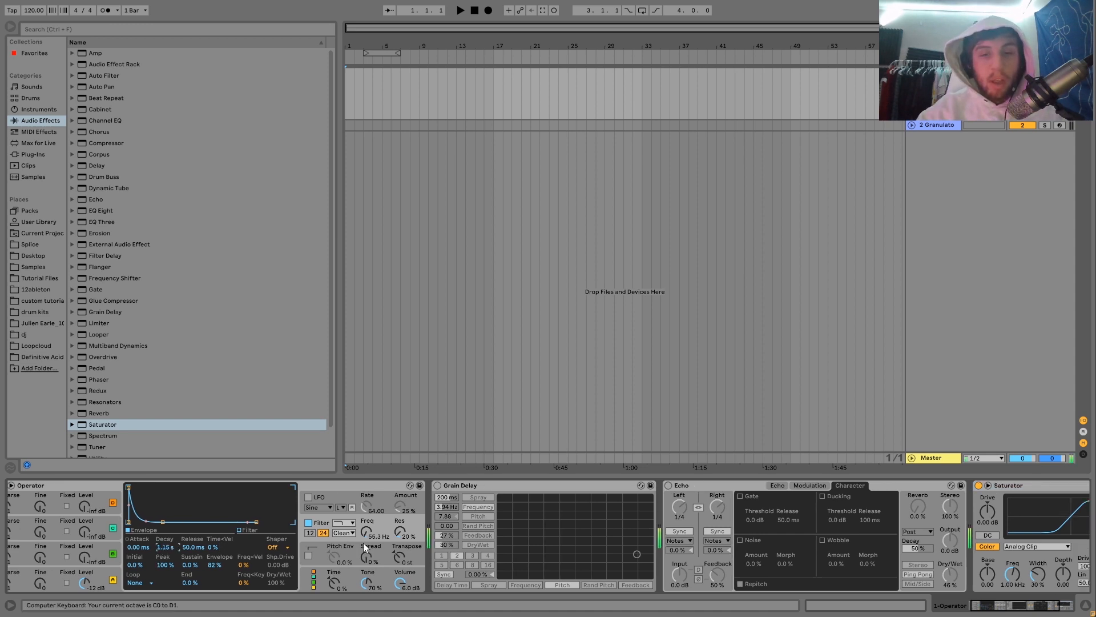
pyautogui.scroll(-9, 364, 542)
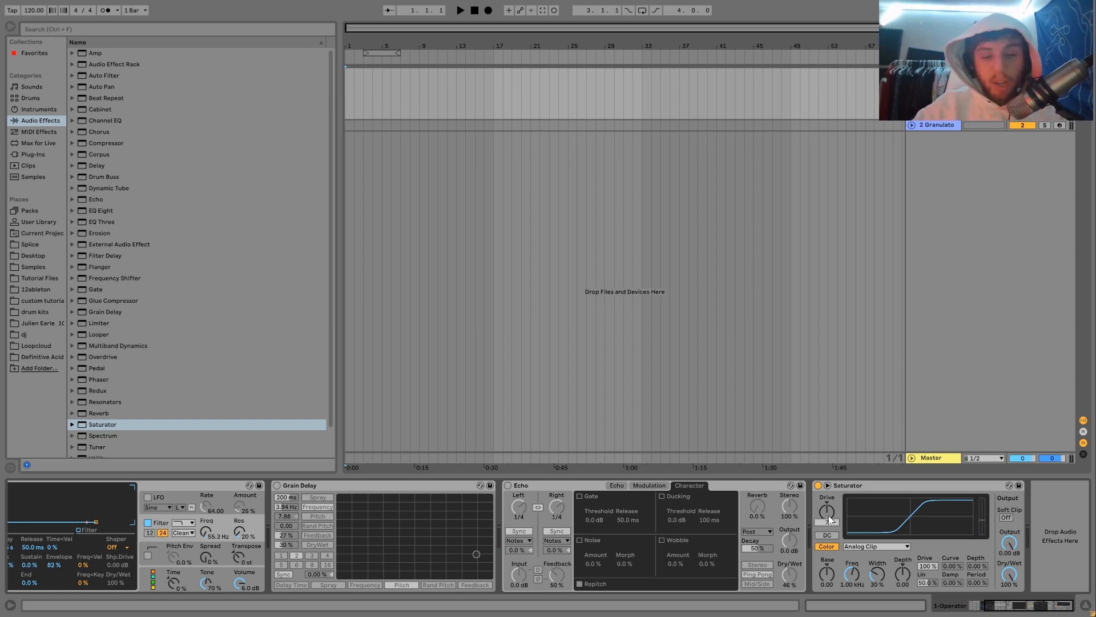
pyautogui.click(818, 485)
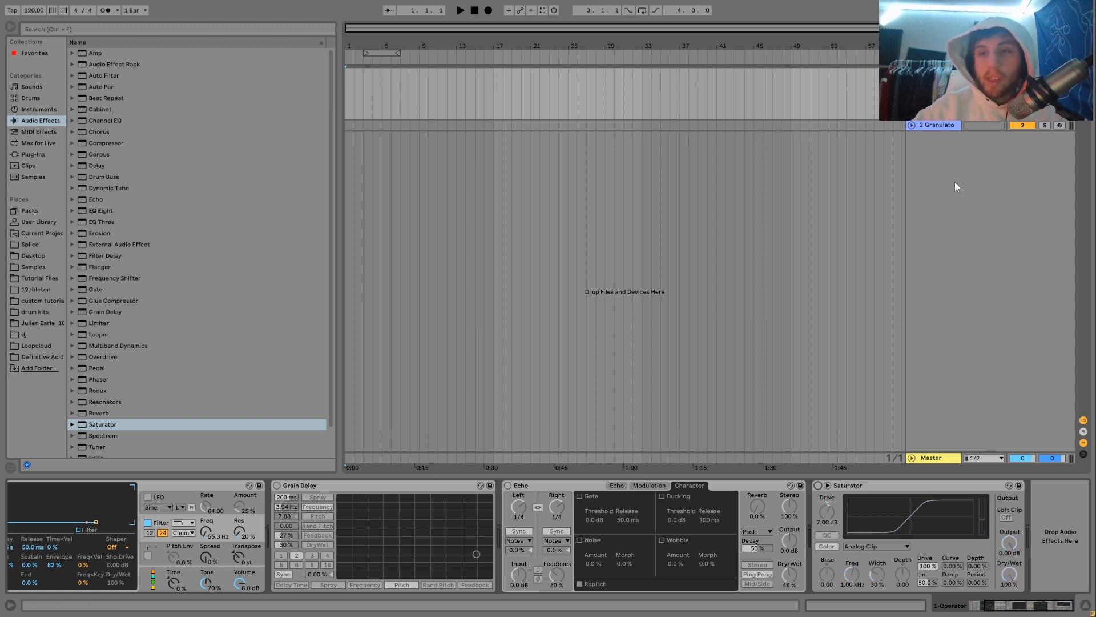
pyautogui.click(830, 472)
pyautogui.press('a')
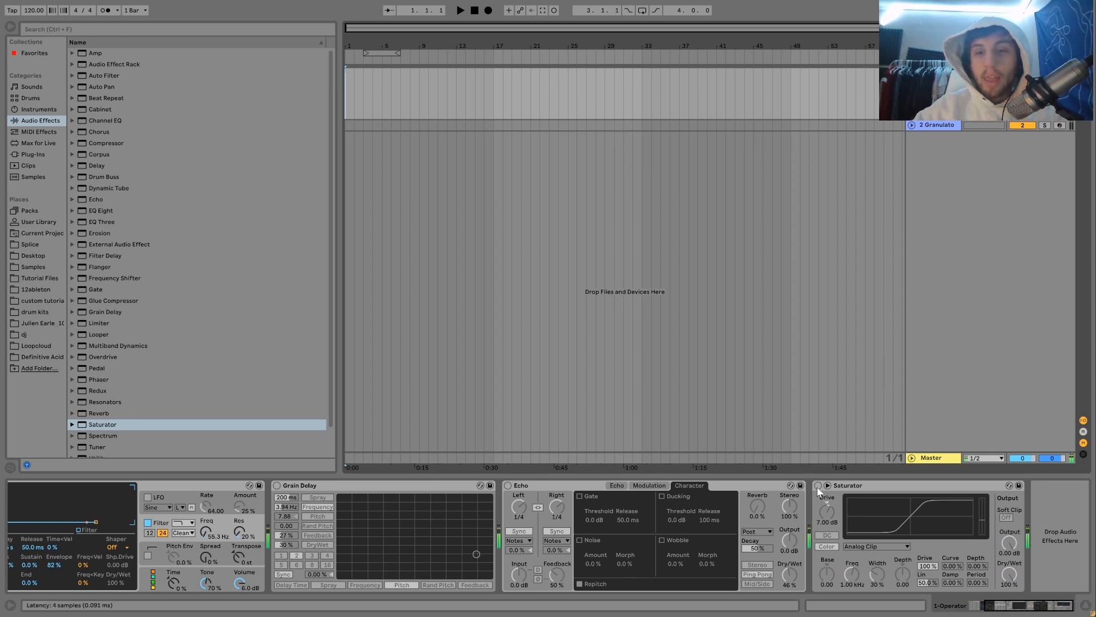
pyautogui.click(817, 485)
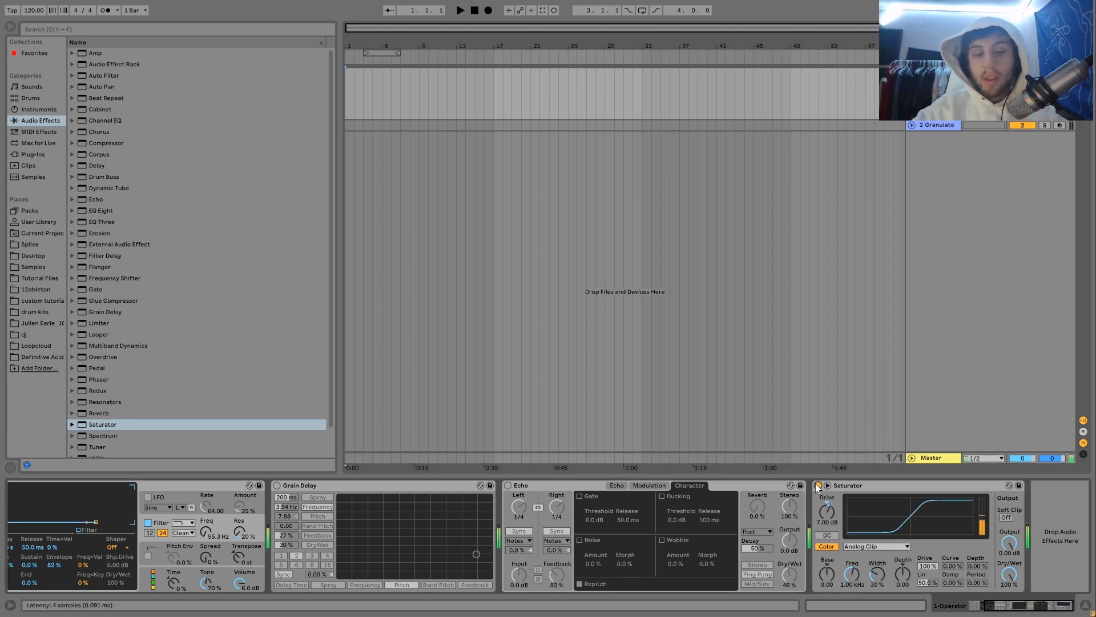
pyautogui.press('z')
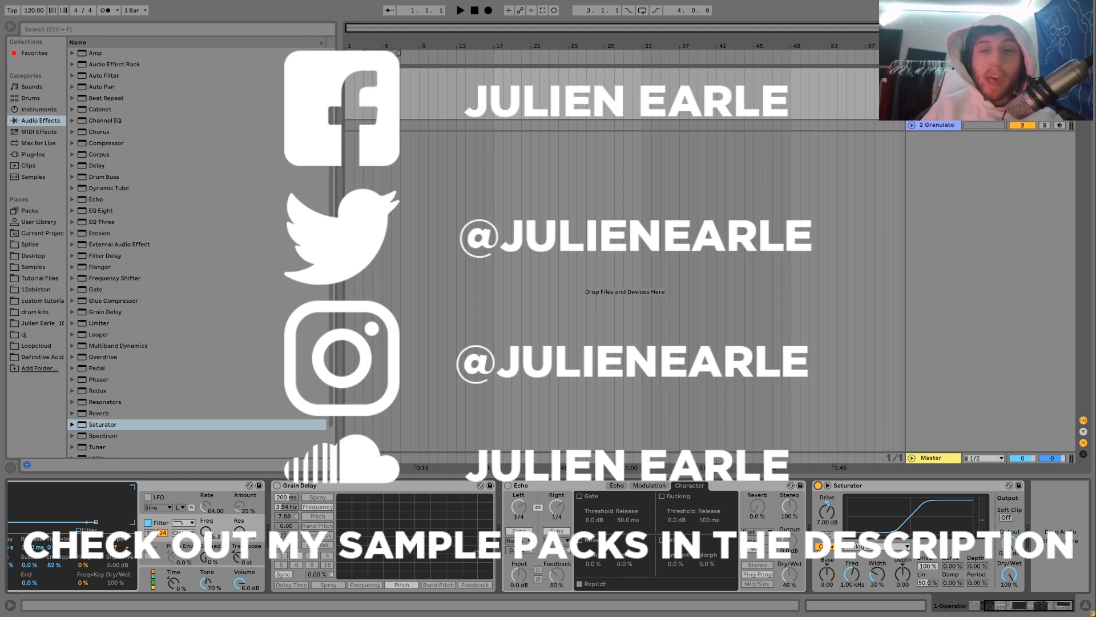
pyautogui.click(1068, 559)
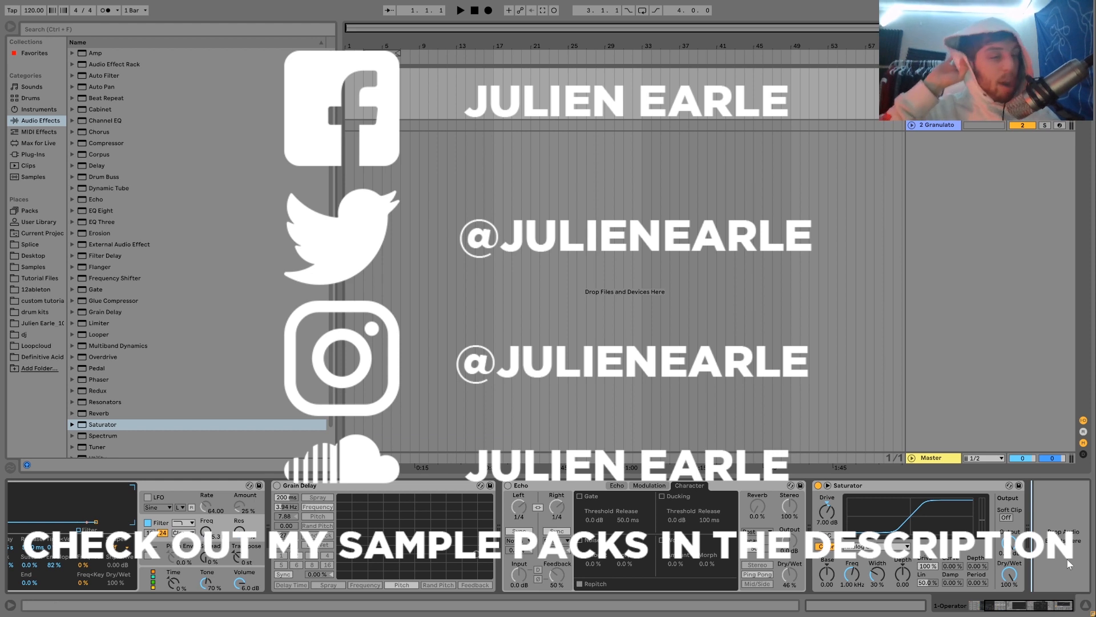